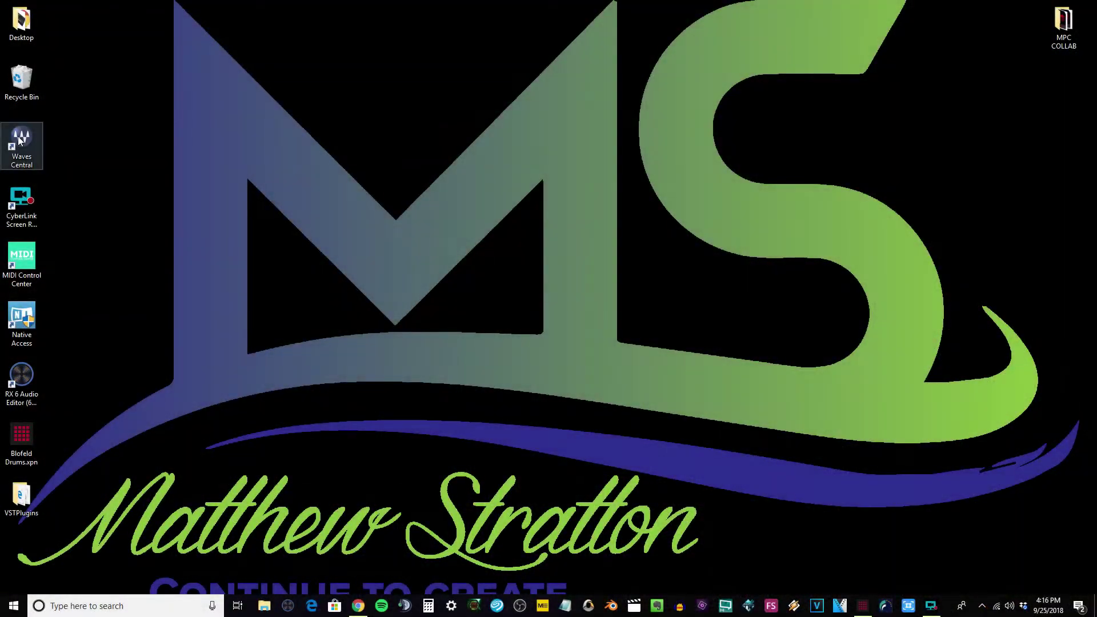
Step: Launch Waves Central, begin the easy install and activation flow, then close it
click(20, 140)
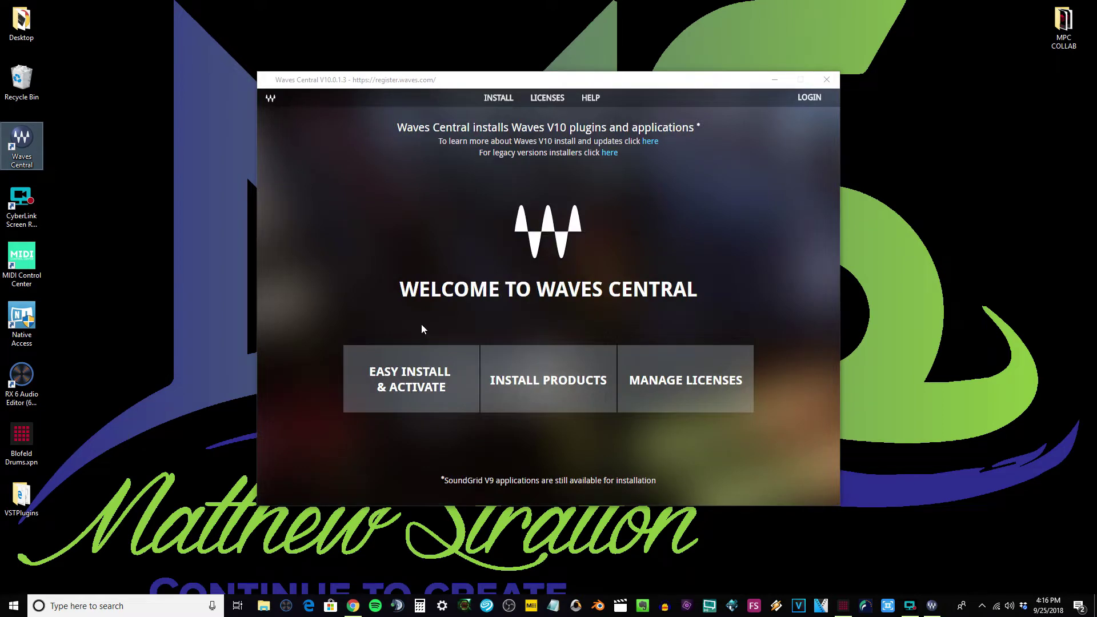
click(424, 365)
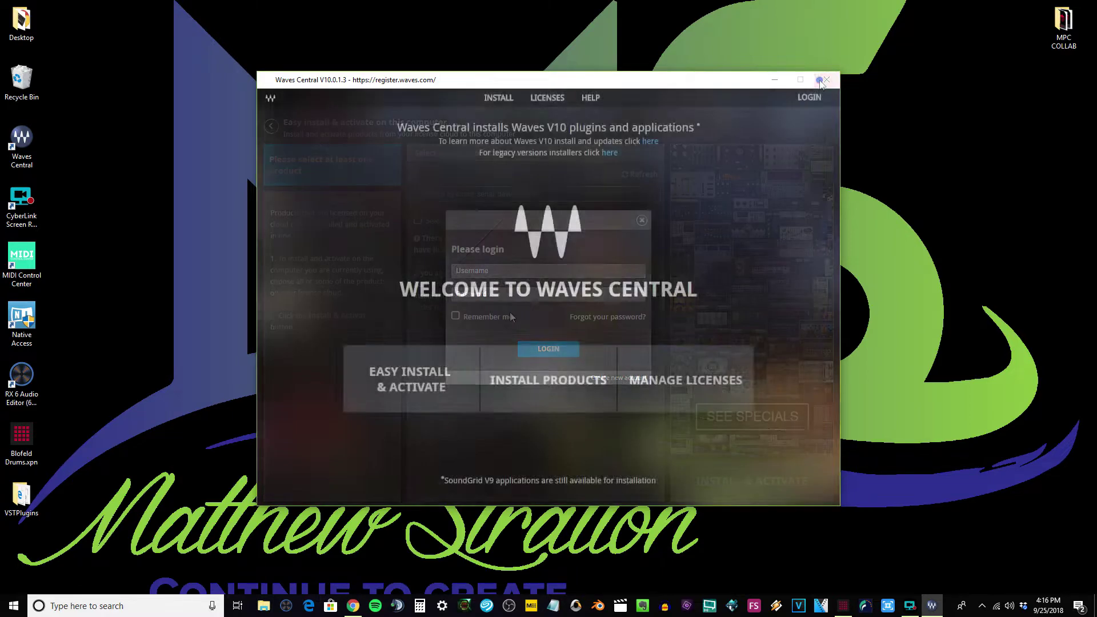
key(alt+F4)
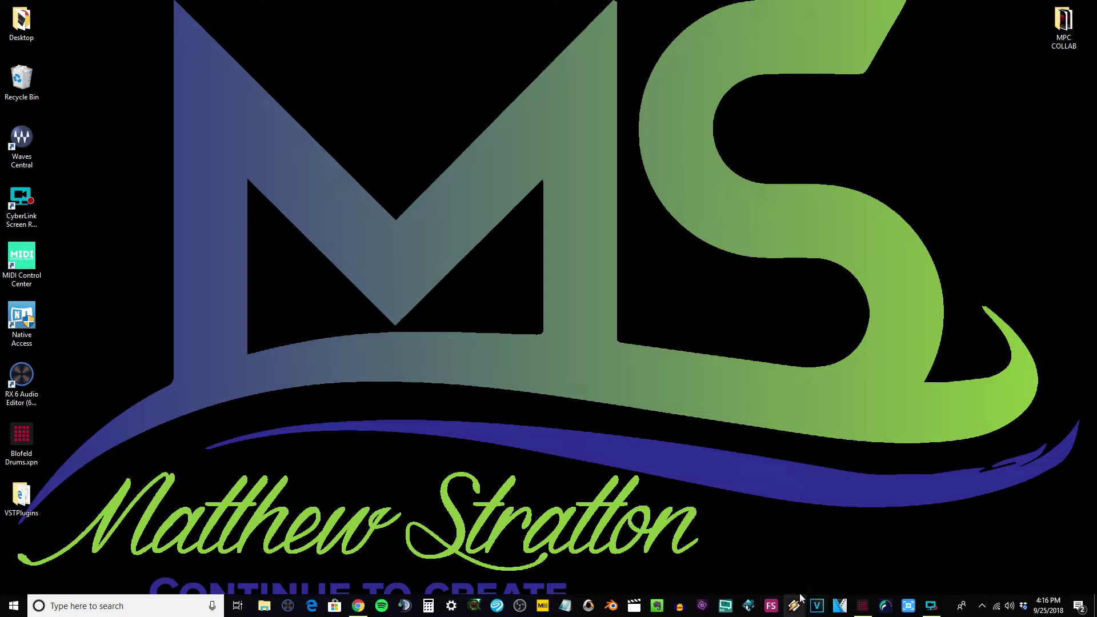
Step: In MPC, open Preferences on the Plugins page and rescan all VST folders
click(869, 608)
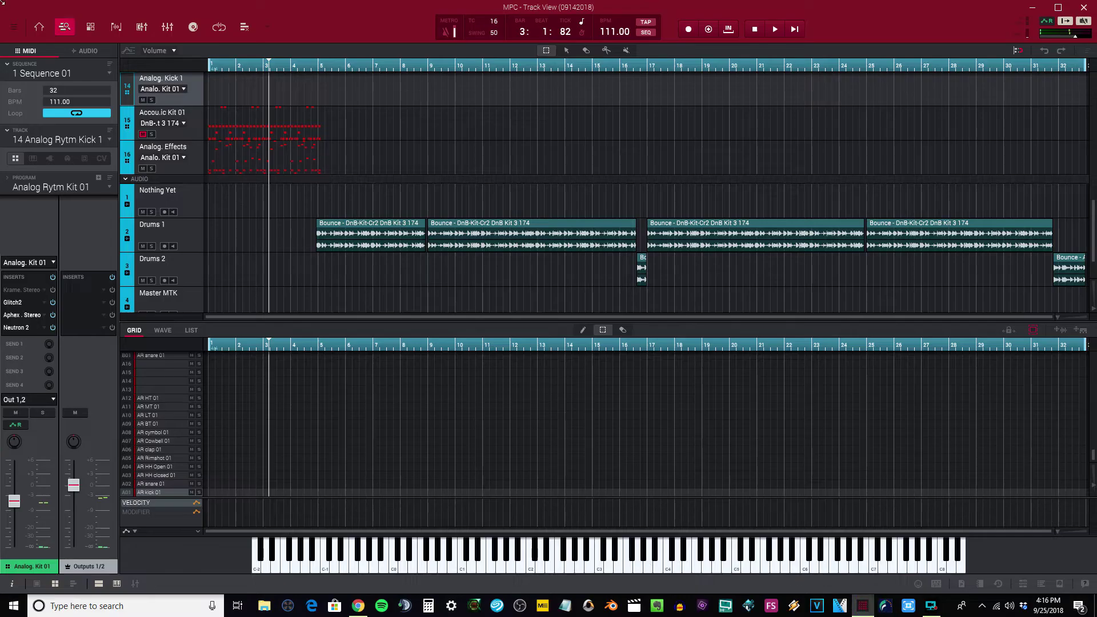
click(11, 29)
mouse_move(19, 45)
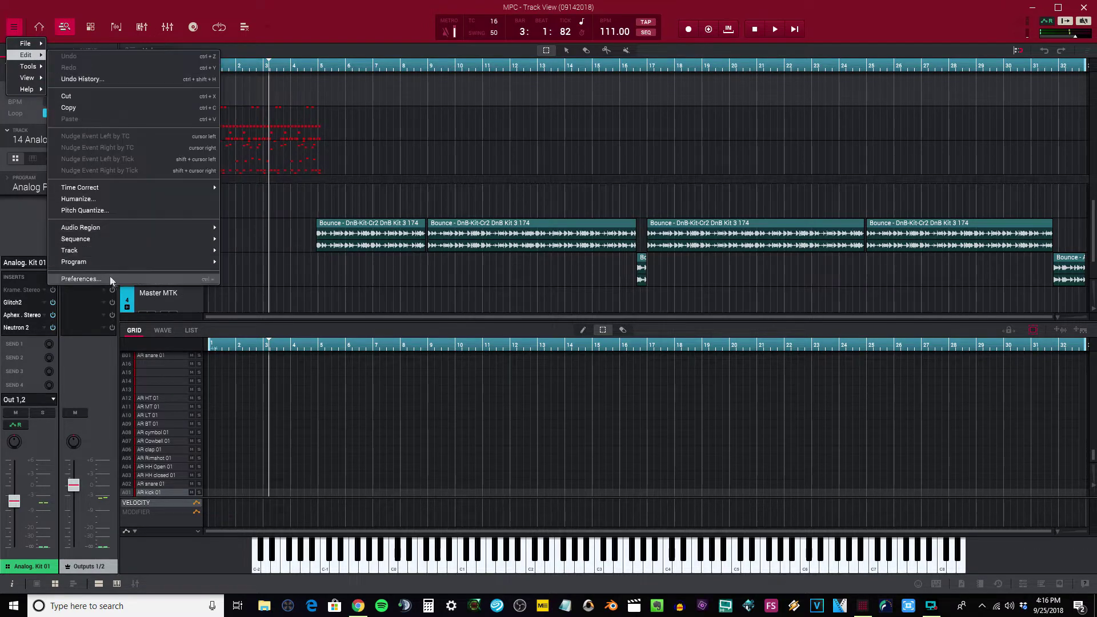
click(112, 279)
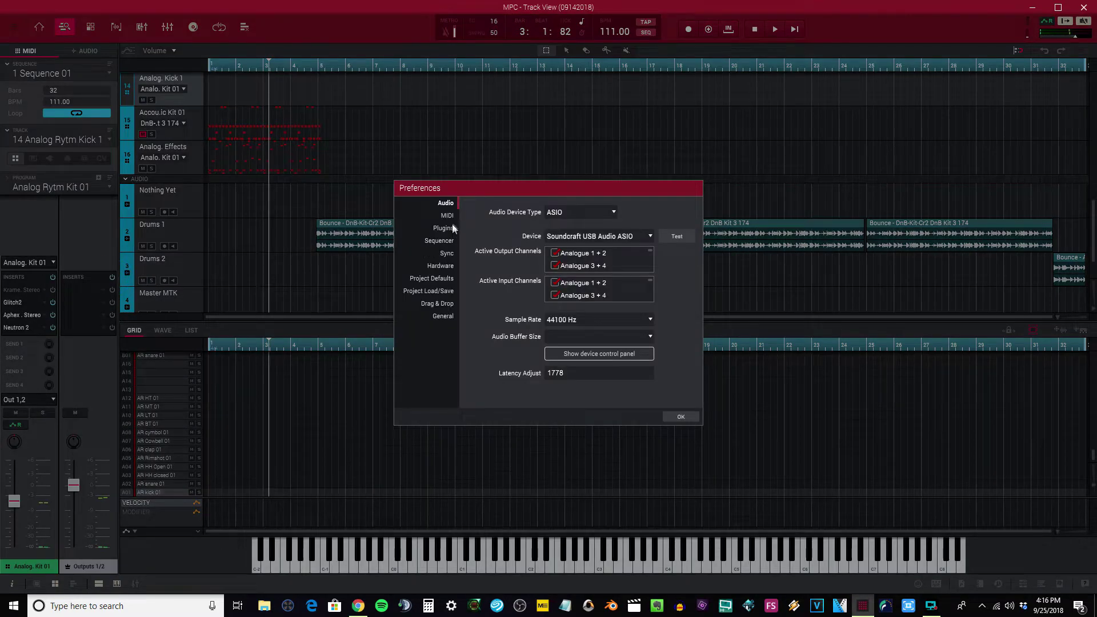
click(444, 228)
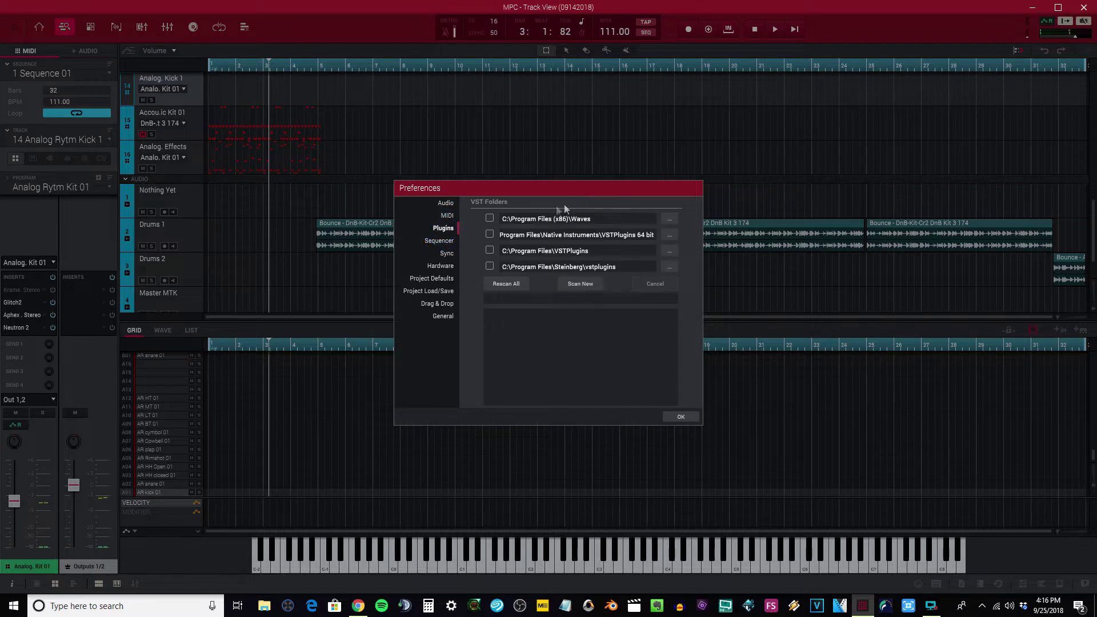
click(506, 284)
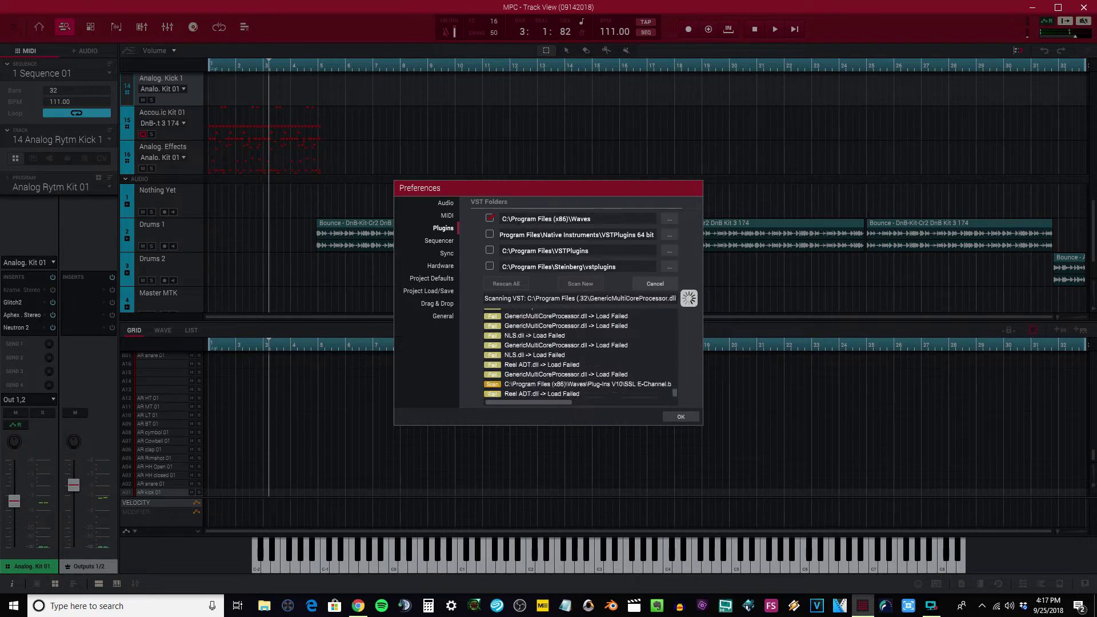
Step: Uncheck the C:\Program Files (x86)\Waves VST folder, confirm Preferences, and minimize MPC
double_click(523, 219)
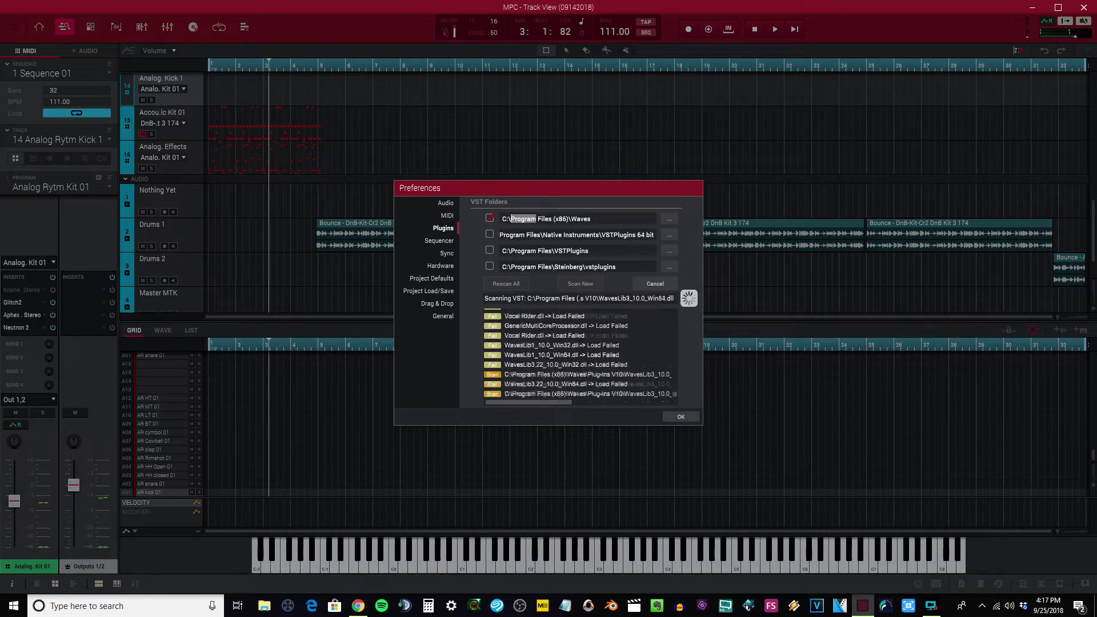
double_click(564, 219)
text(x85)
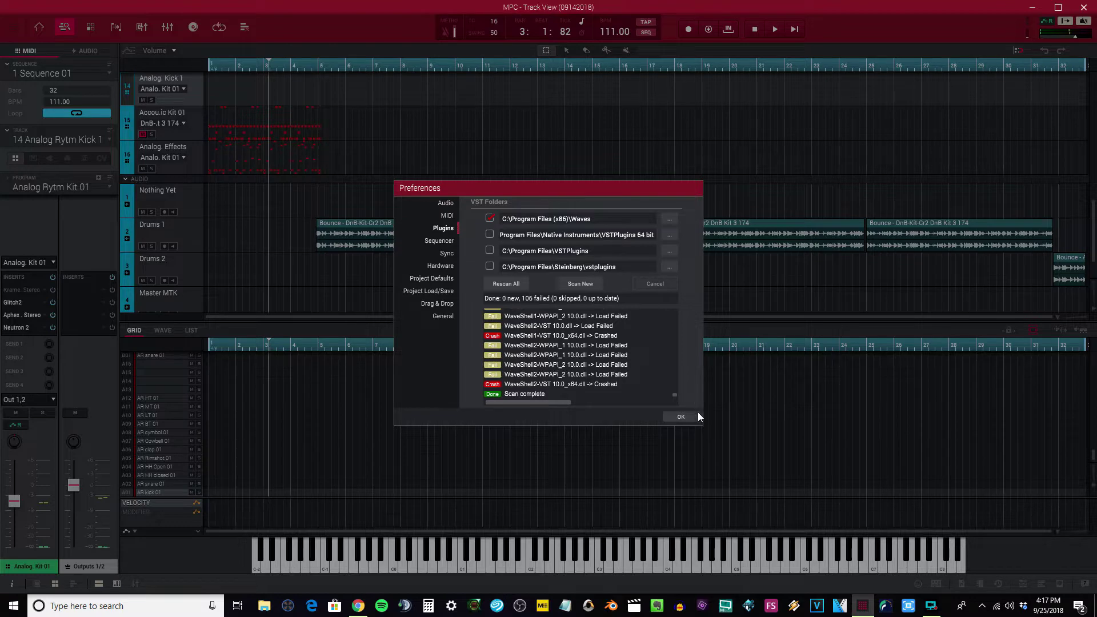
click(488, 217)
click(673, 416)
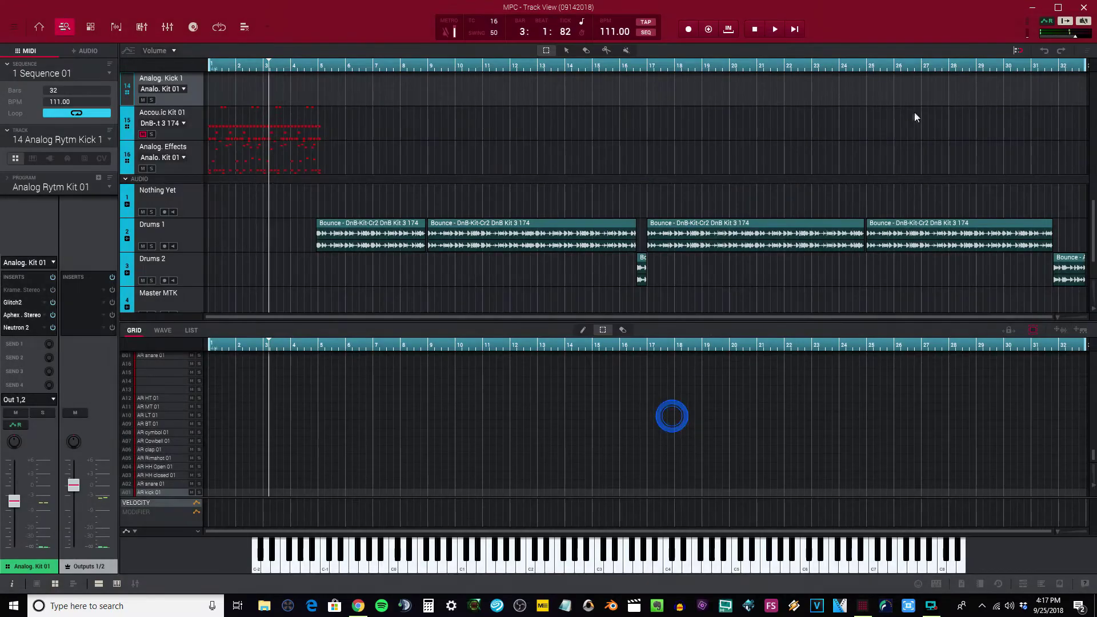
click(1030, 9)
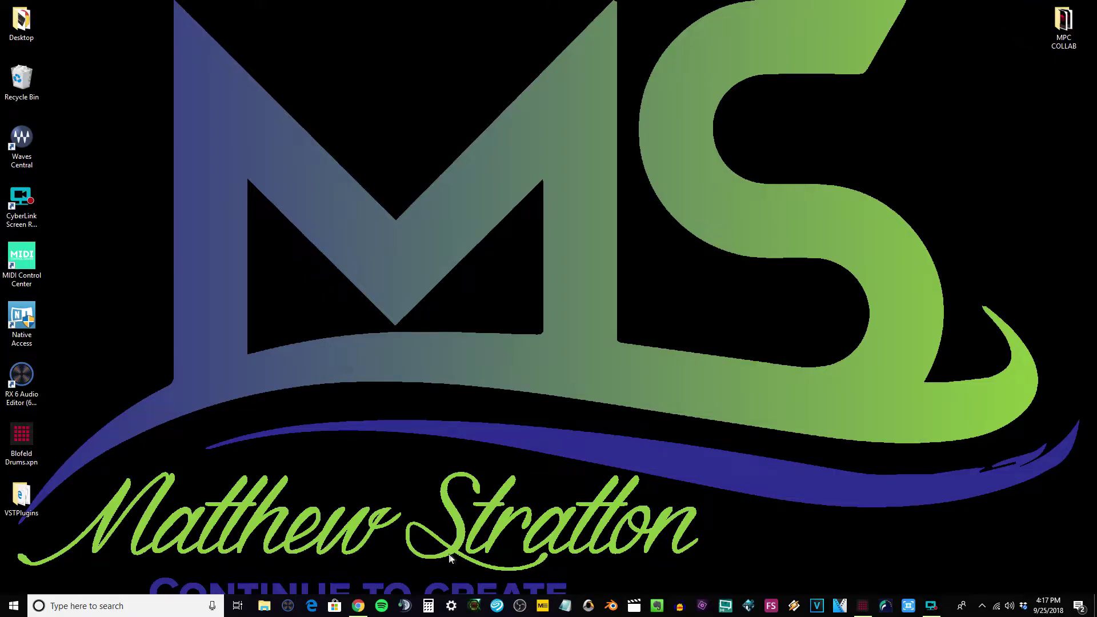
Step: Search Google for shell2vst, download shell2vst.zip from the PG Music forum thread, and open it
click(360, 604)
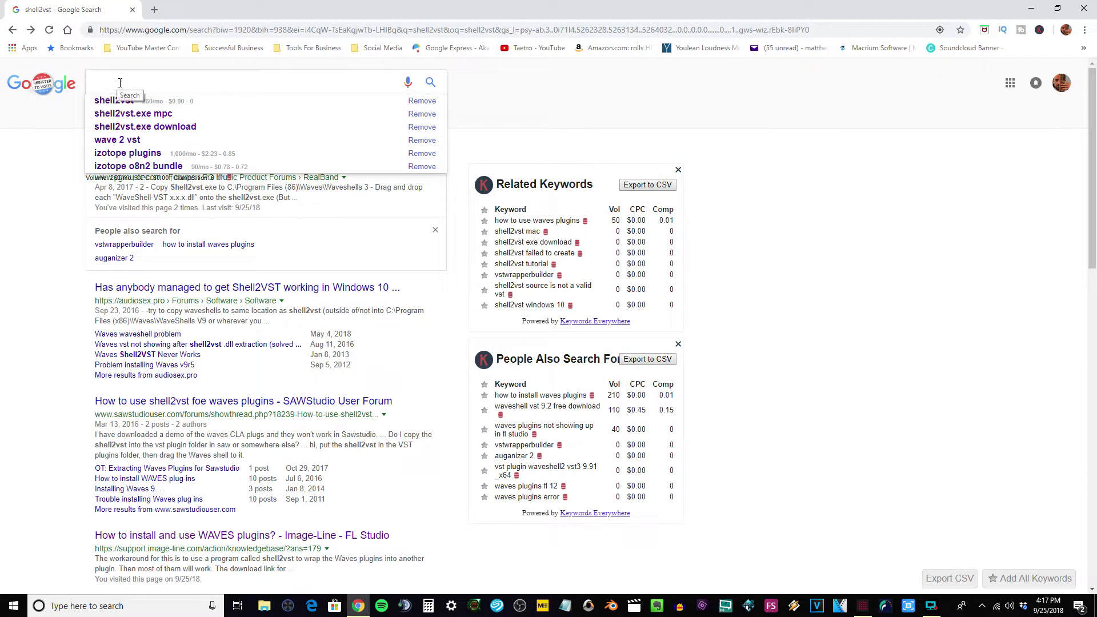
click(109, 101)
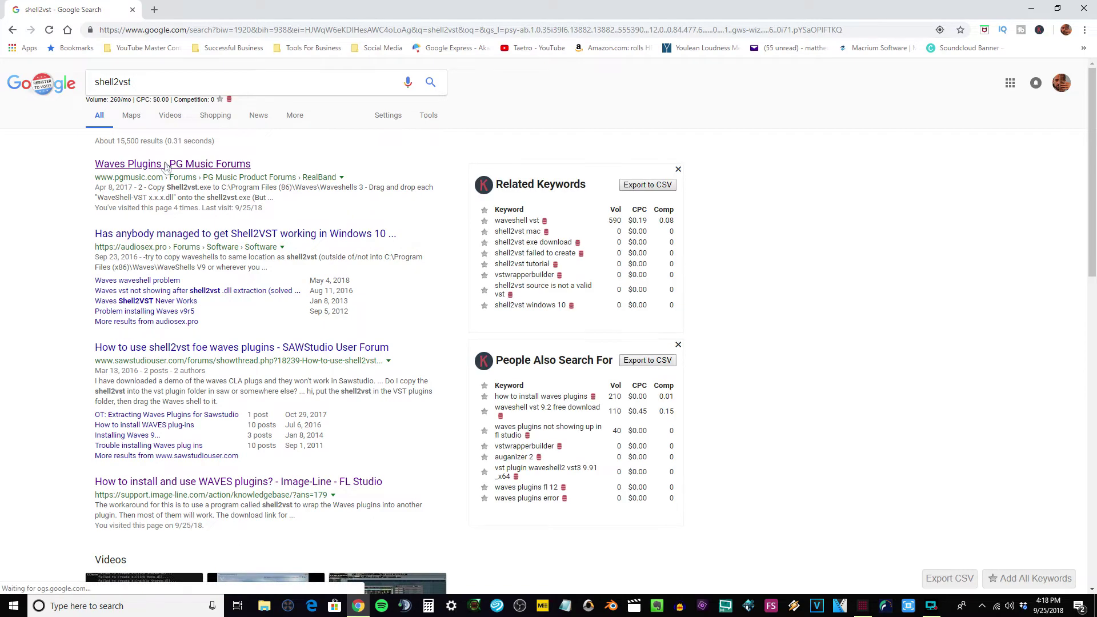
click(161, 164)
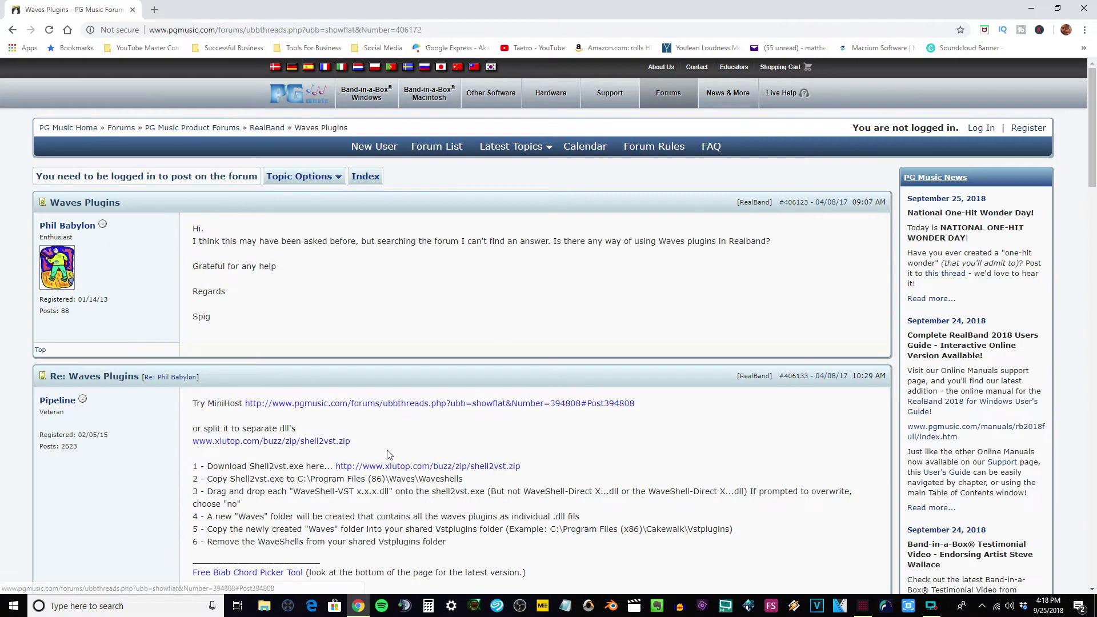
click(334, 442)
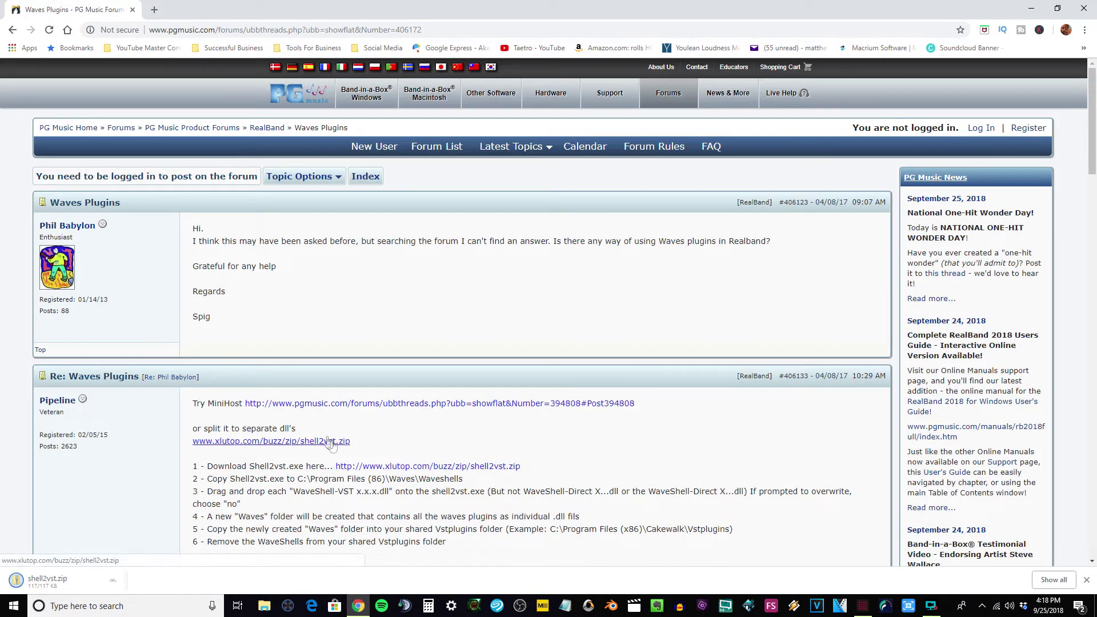
click(89, 583)
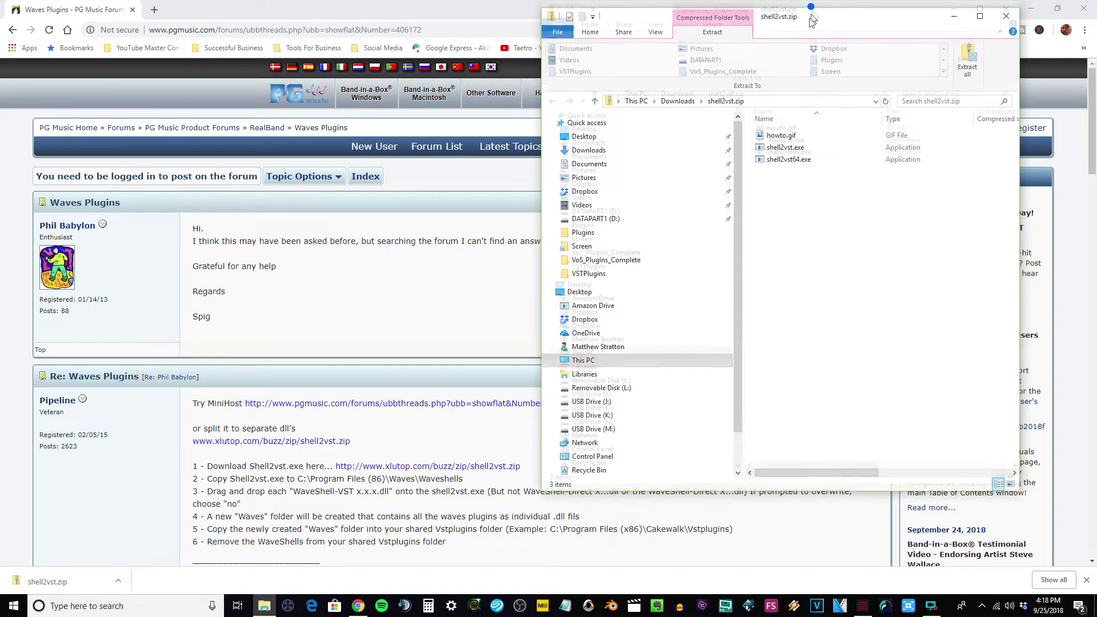
Step: Create a new folder named WAVES on the desktop
drag(811, 11, 704, 121)
click(1034, 11)
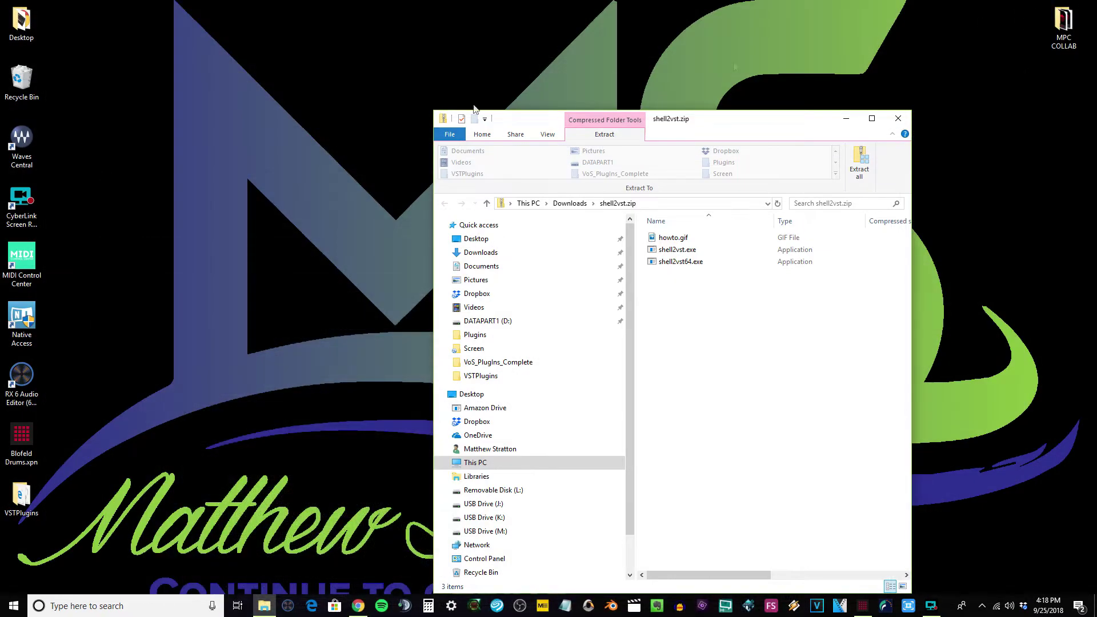
right_click(238, 32)
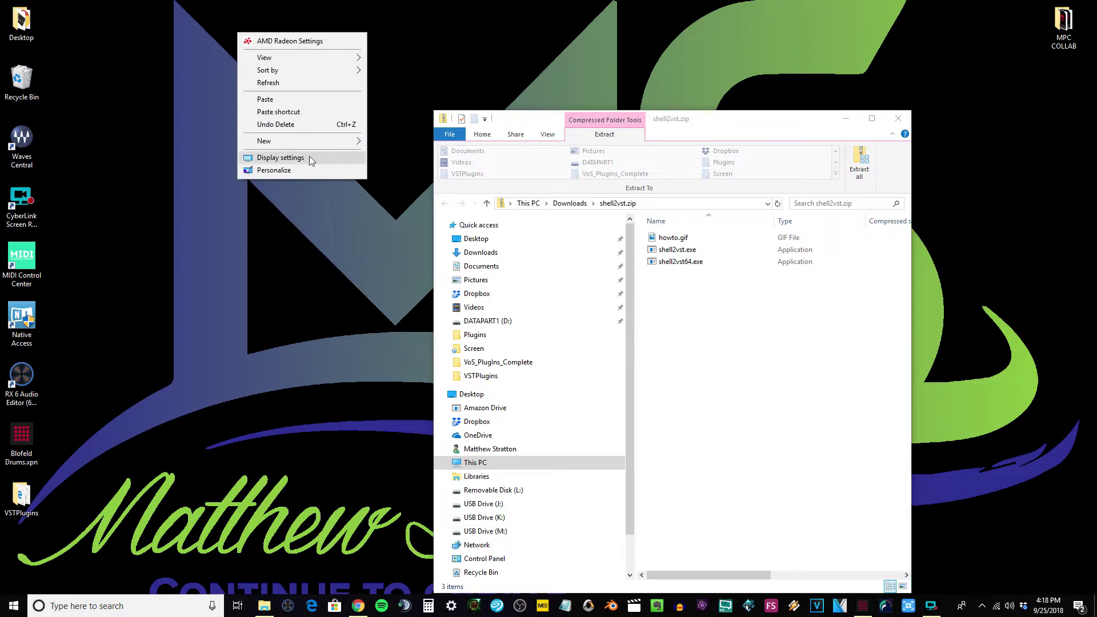
mouse_move(320, 143)
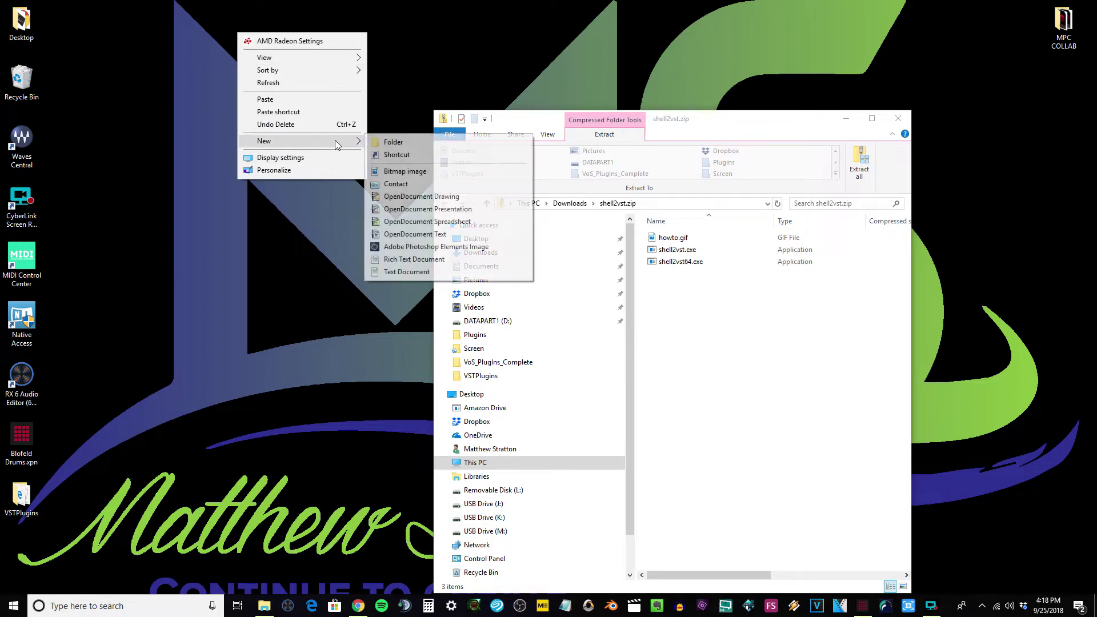
click(389, 142)
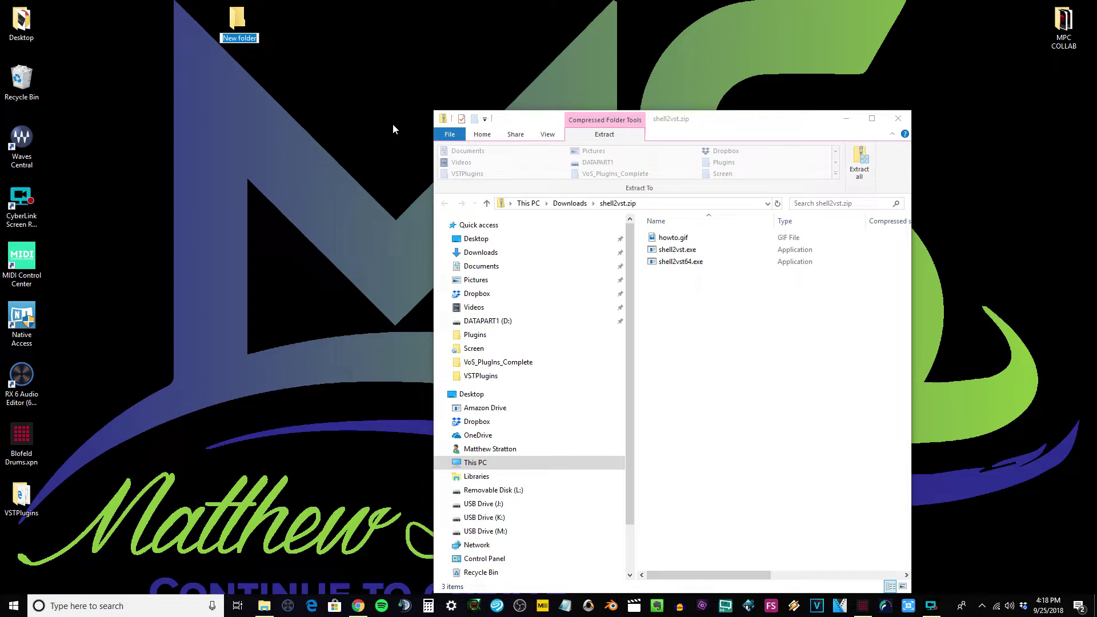
text(WAVES)
key(Return)
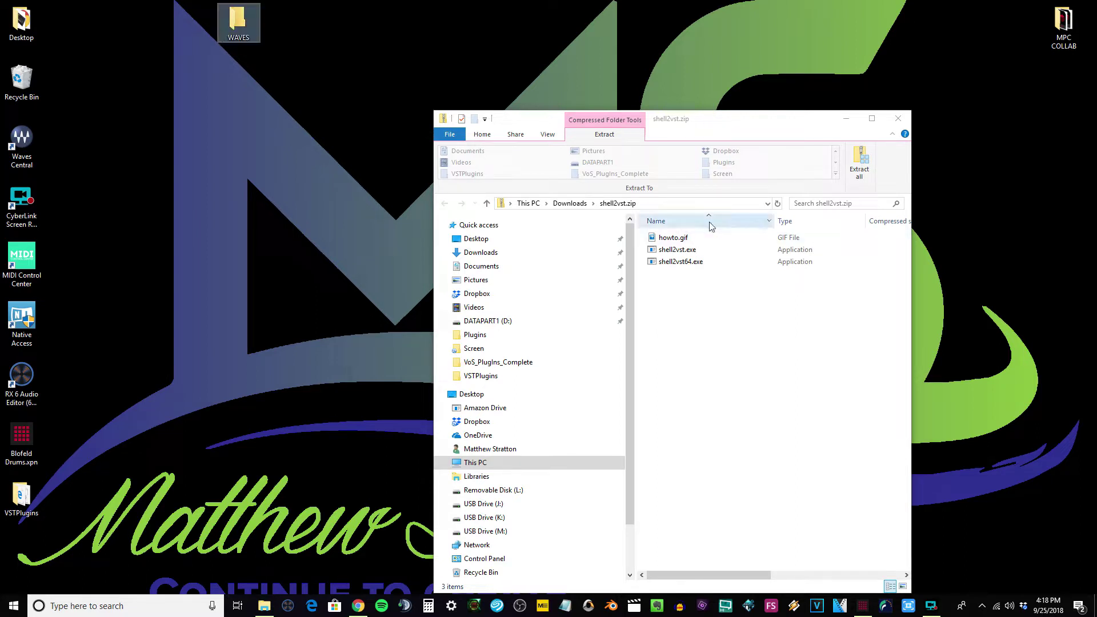
Step: Copy shell2vst.exe and shell2vst64.exe into WAVES, close the zip, and open WAVES
drag(673, 309, 242, 31)
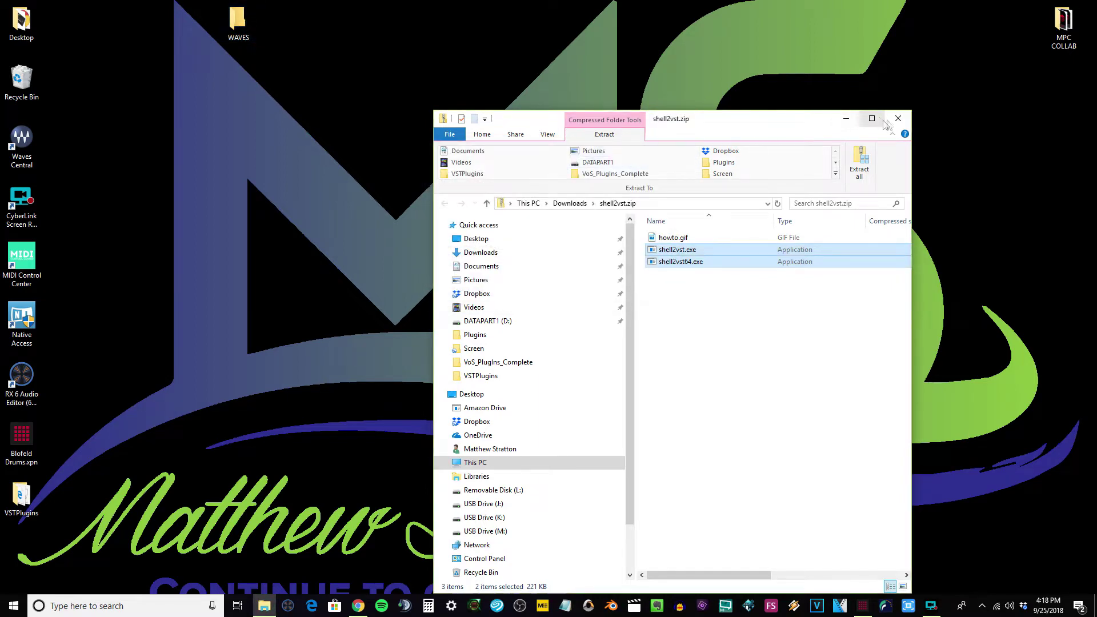
click(898, 118)
double_click(237, 26)
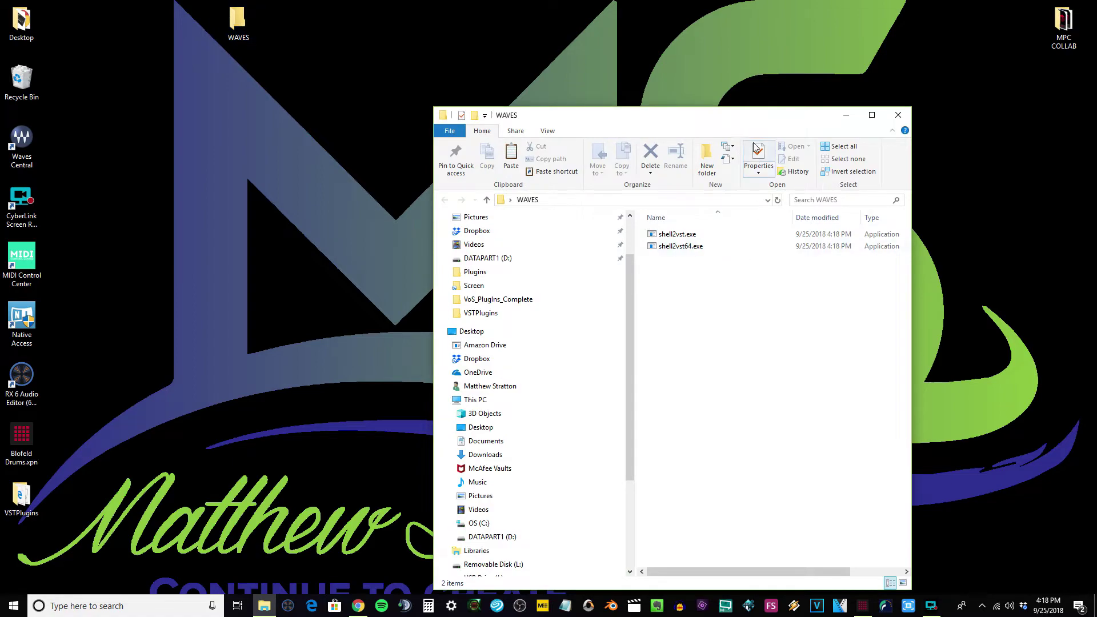
Step: Snap the WAVES window to the left half and open a second File Explorer window
drag(746, 118, 2, 56)
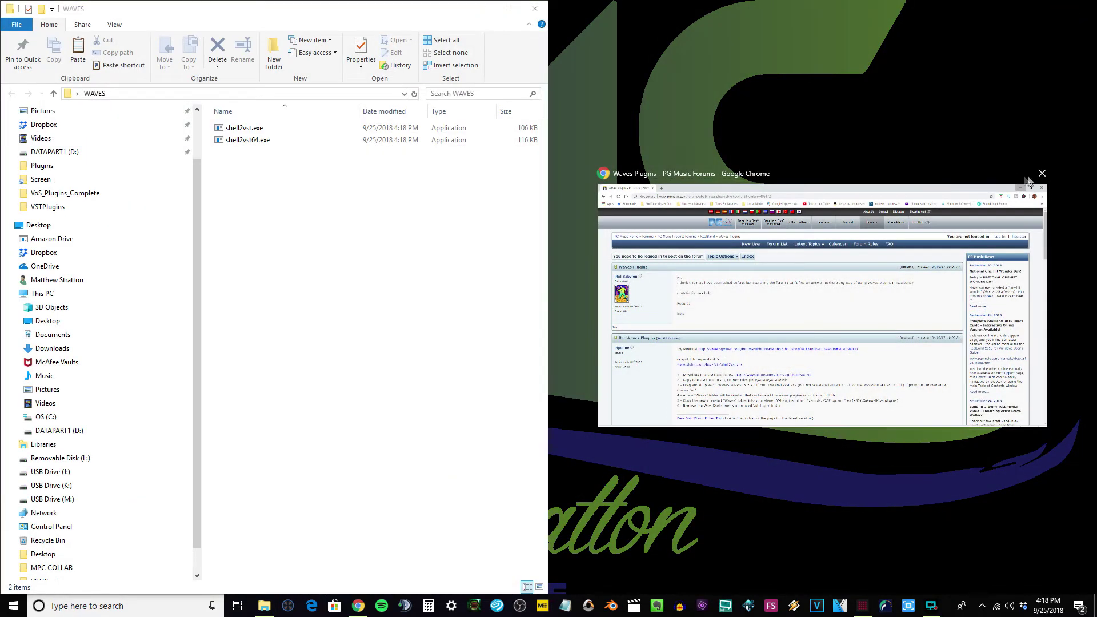
click(1041, 173)
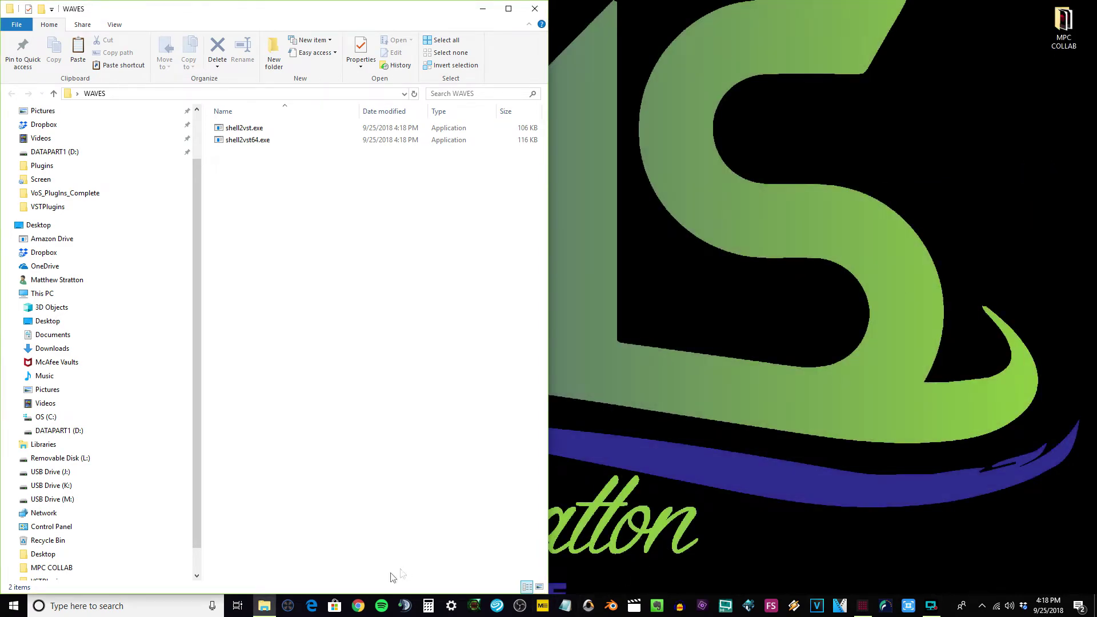
right_click(274, 607)
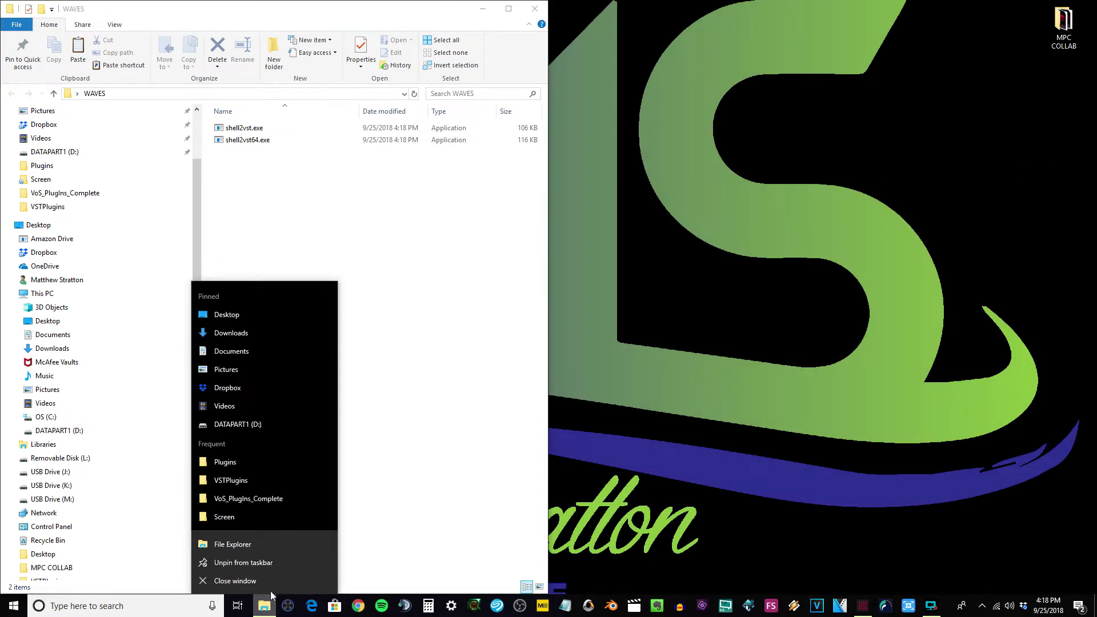
click(252, 540)
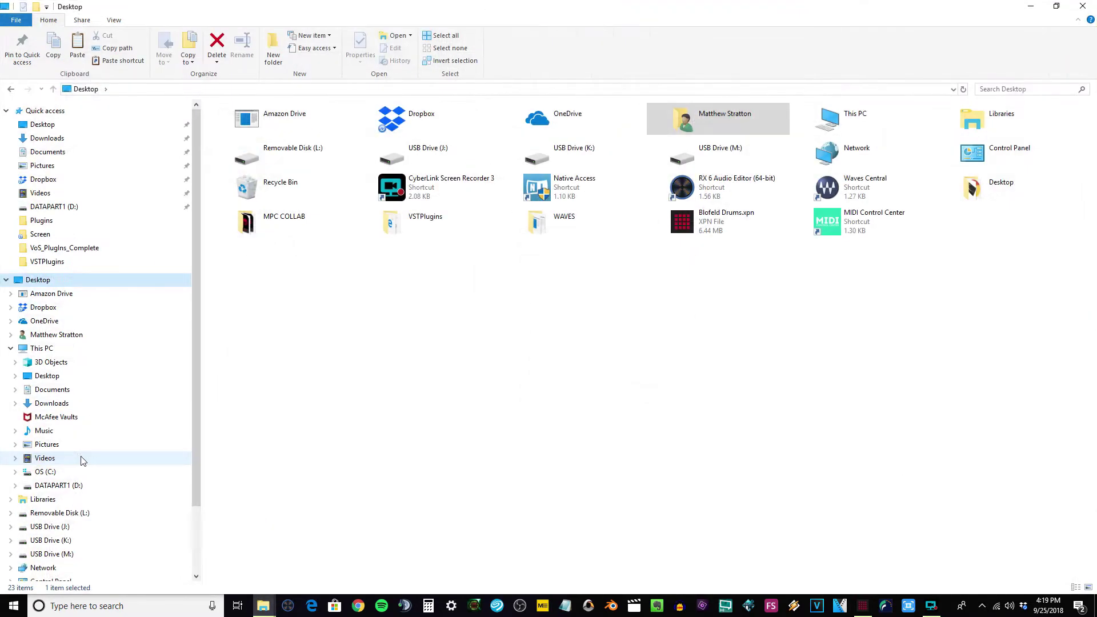
Step: Navigate to C:\Program Files (x86)\Waves\WaveShells V10
click(87, 471)
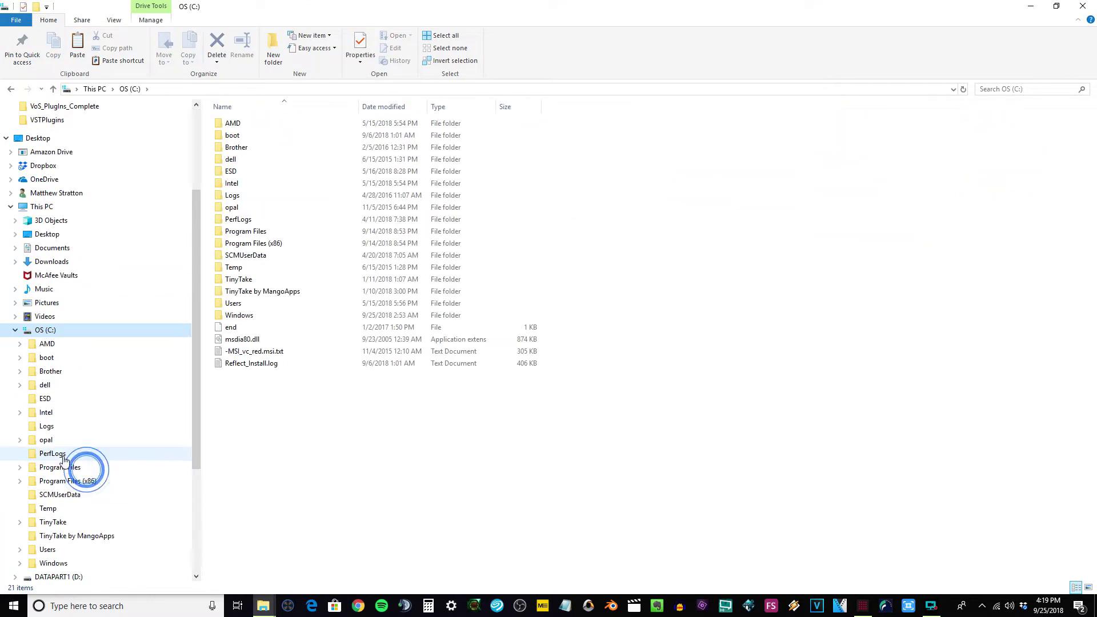
double_click(255, 243)
scroll(362, 282, down, 3)
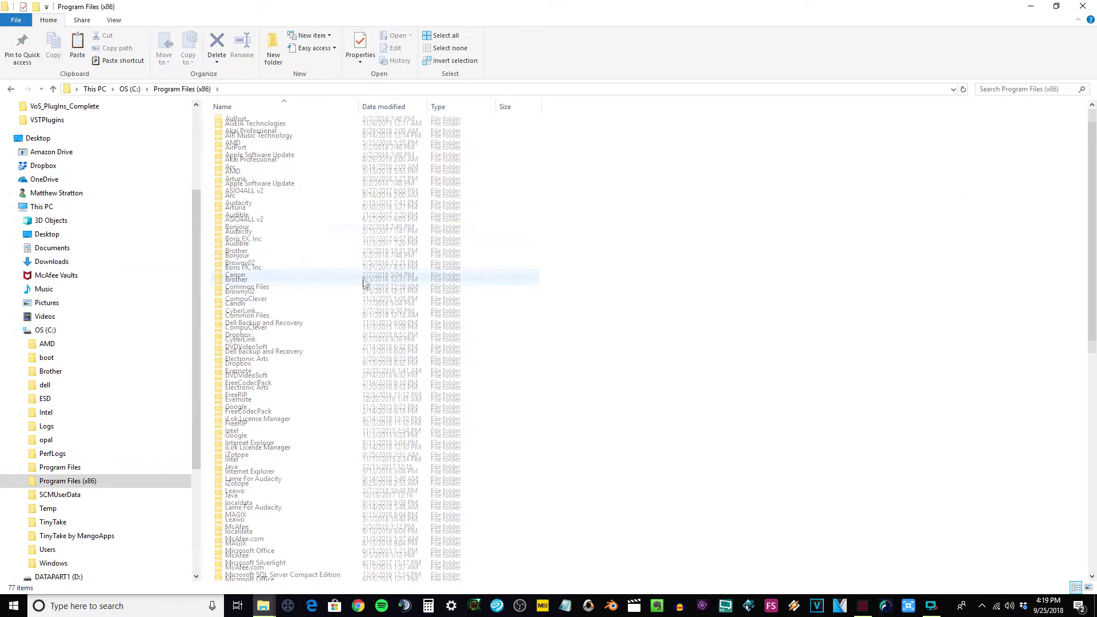
scroll(359, 289, down, 10)
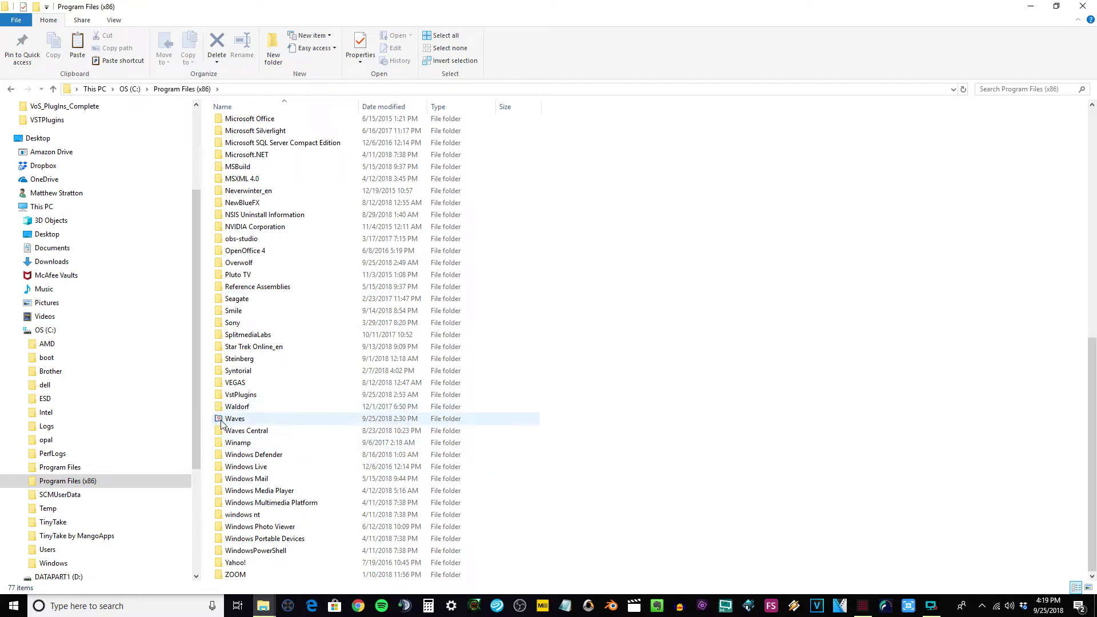
double_click(255, 423)
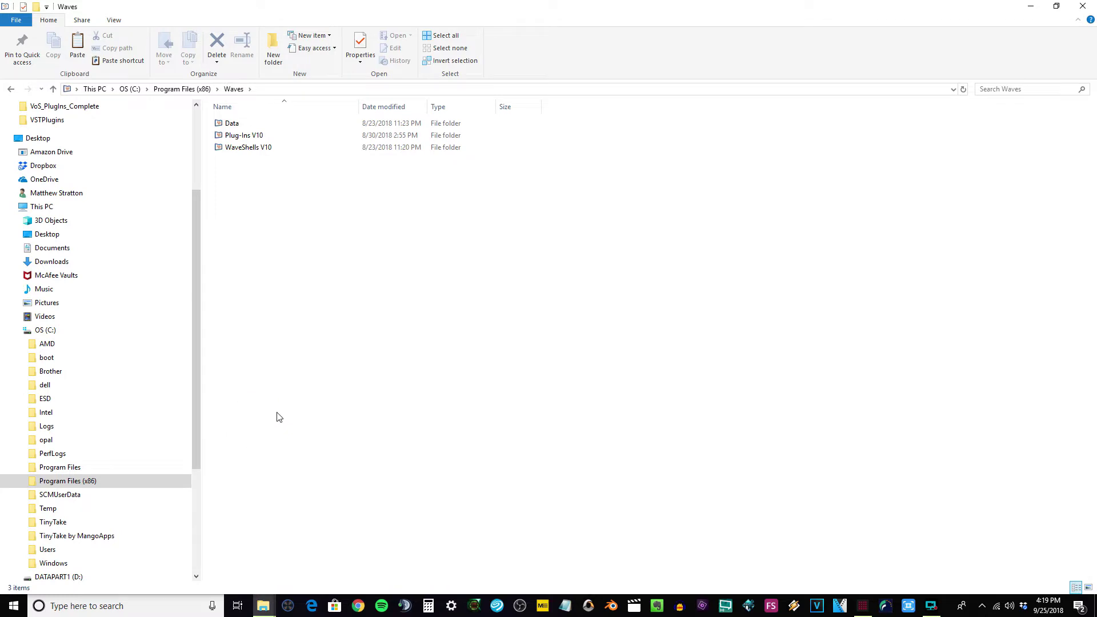
click(319, 239)
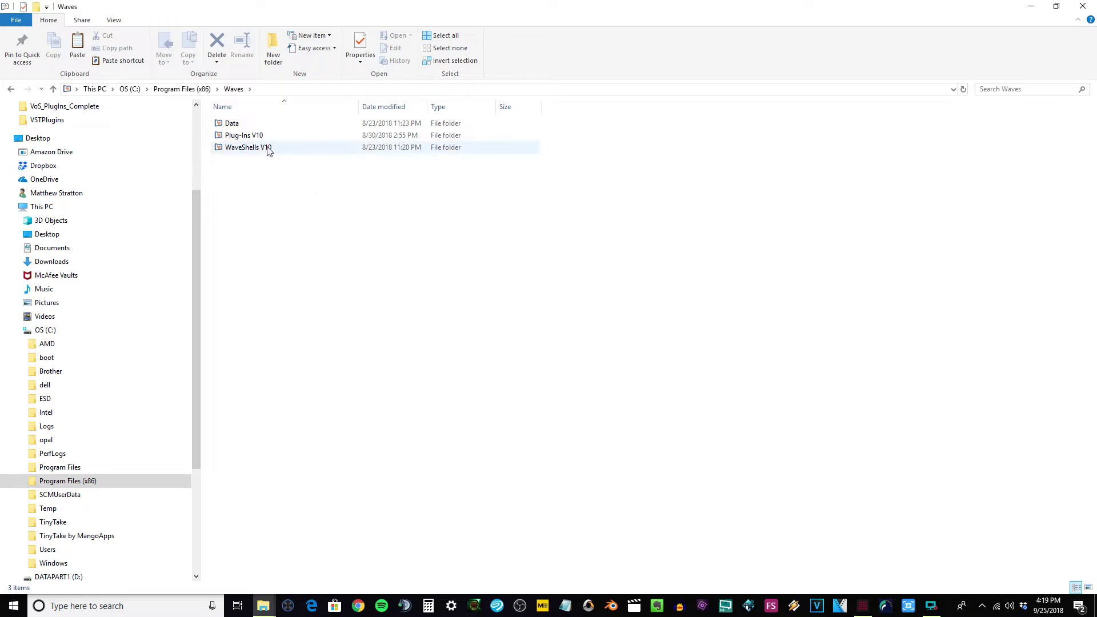
mouse_move(269, 149)
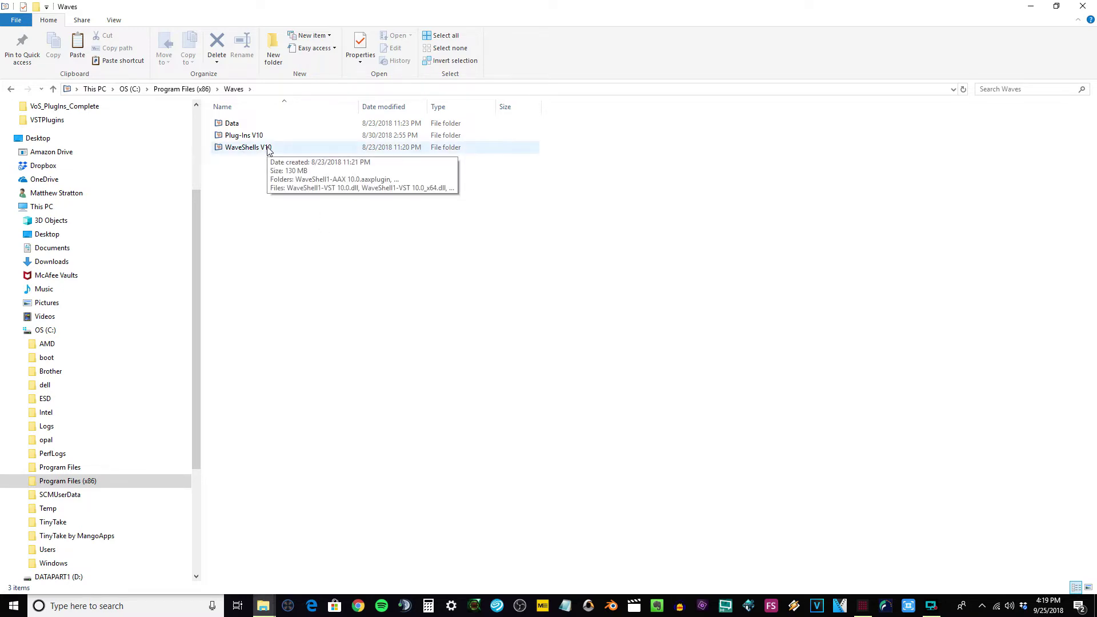
double_click(269, 150)
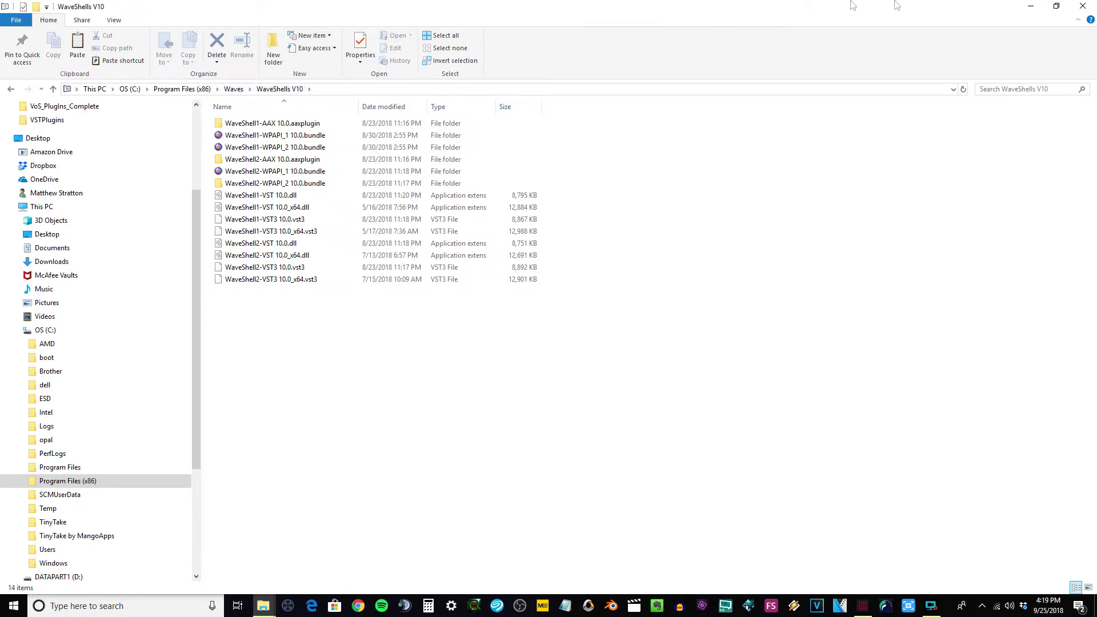
Step: Snap WaveShells V10 to the right and select WaveShell1-VST 10.0_x64.dll and WaveShell2-VST 10.0_x64.dll
key(super+Right)
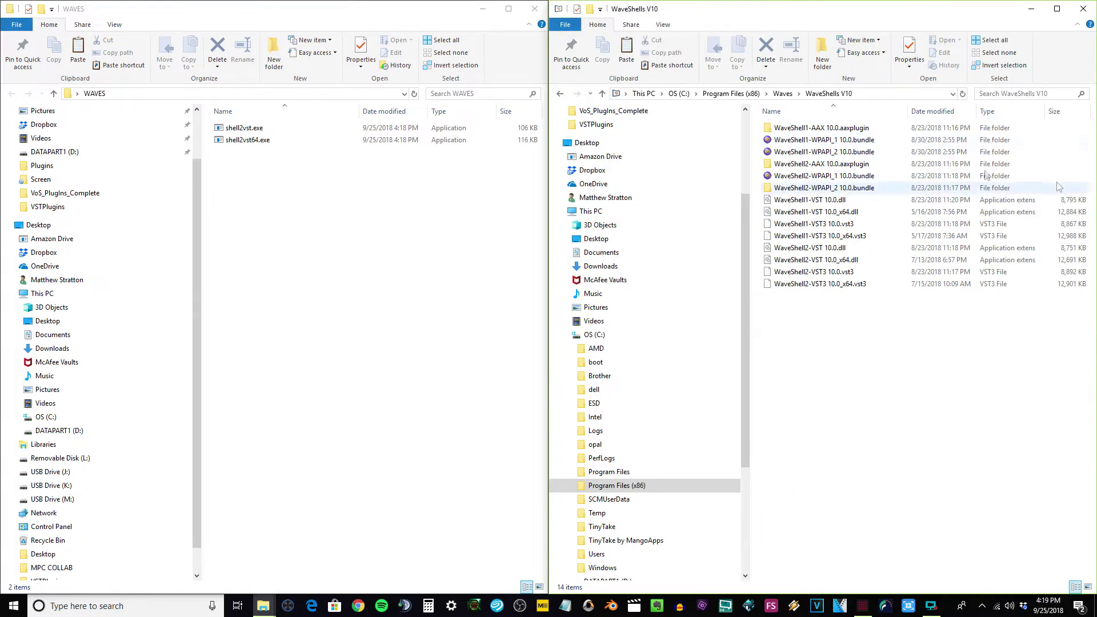
click(810, 215)
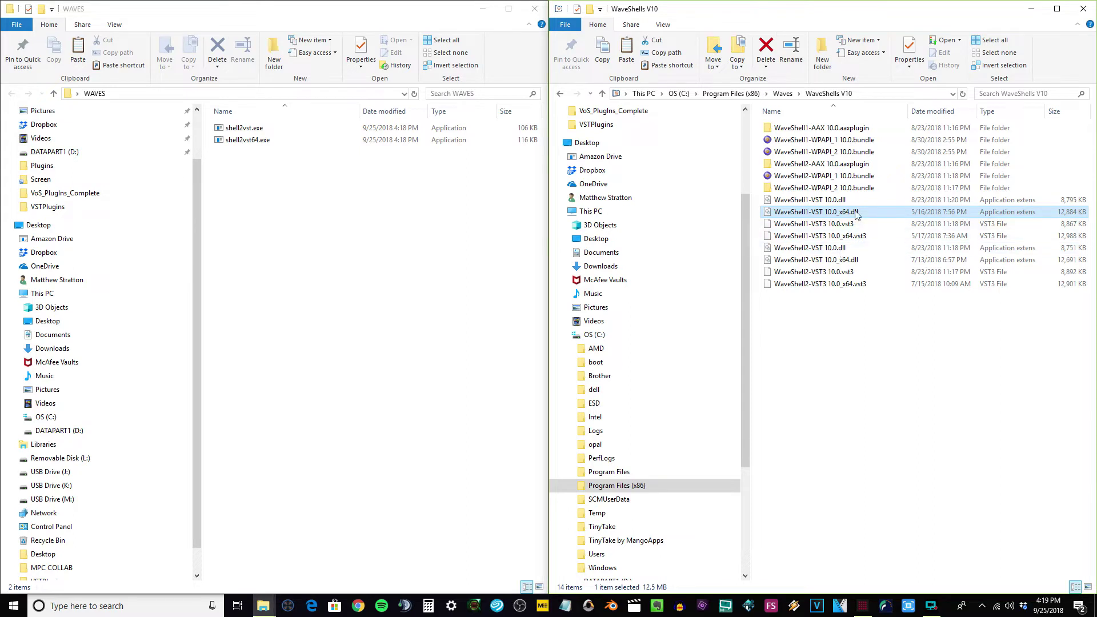
click(844, 250)
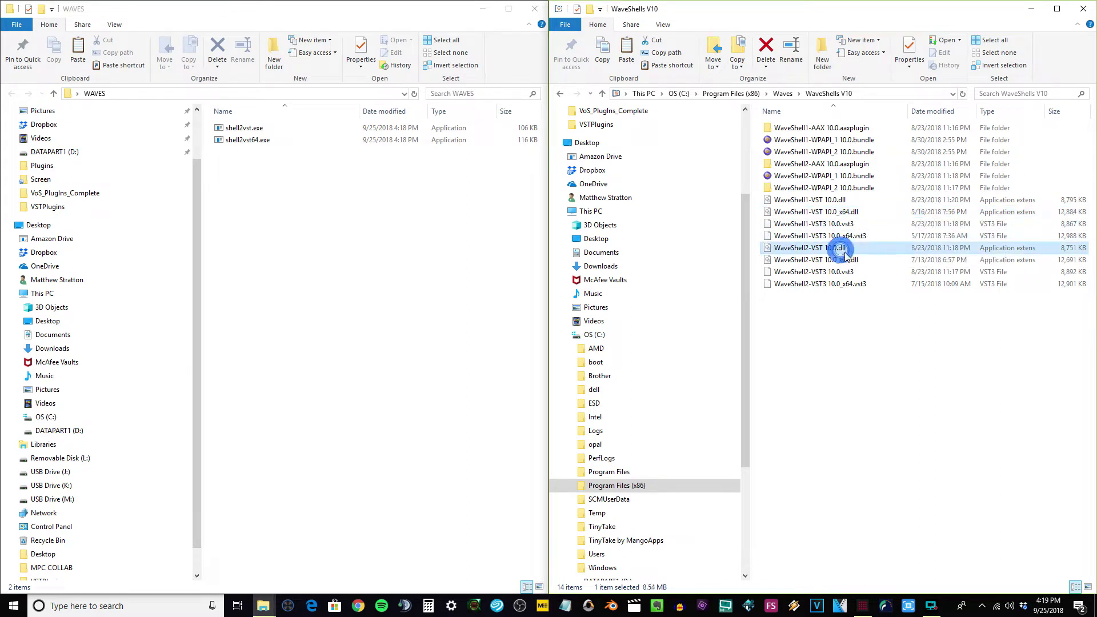
click(850, 261)
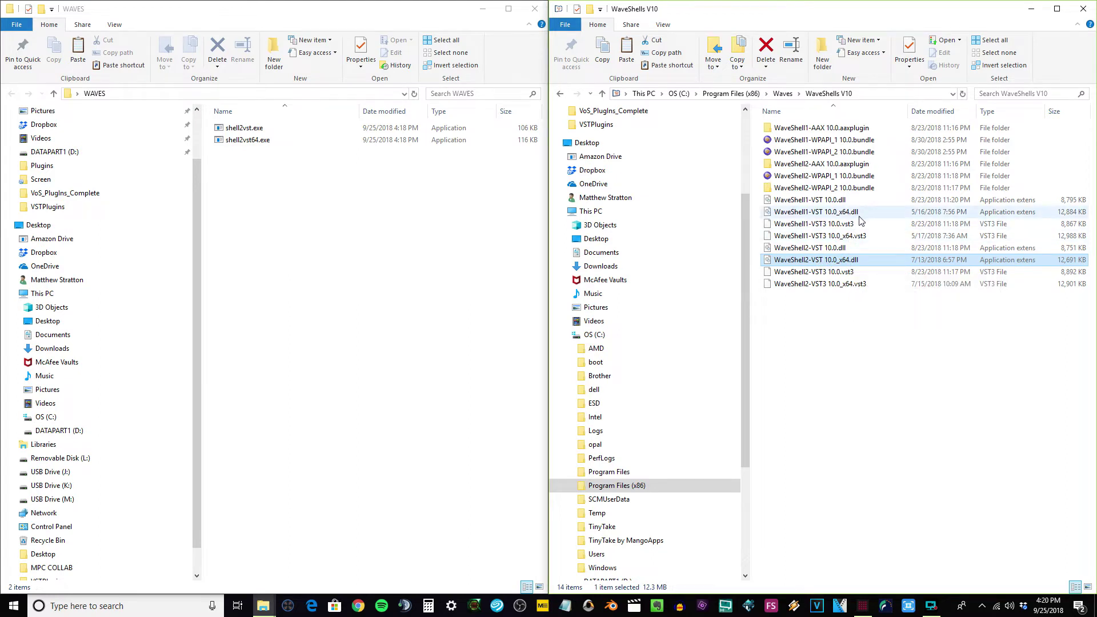
mouse_move(856, 220)
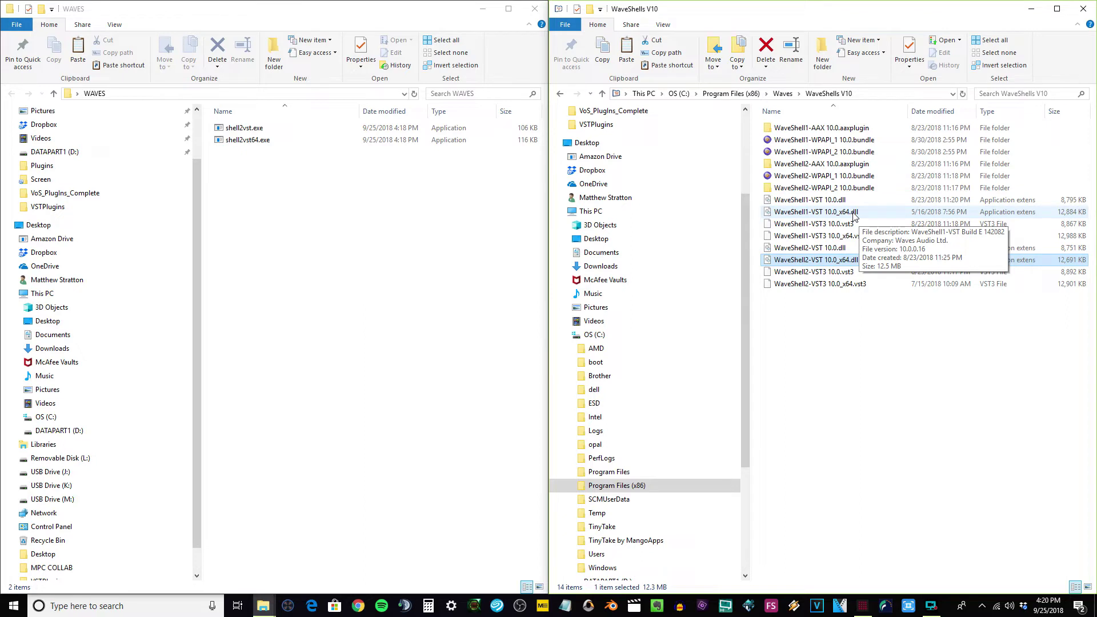
ctrl+click(854, 215)
Step: Copy the two 64-bit WaveShell dlls and paste them into the WAVES folder
right_click(853, 212)
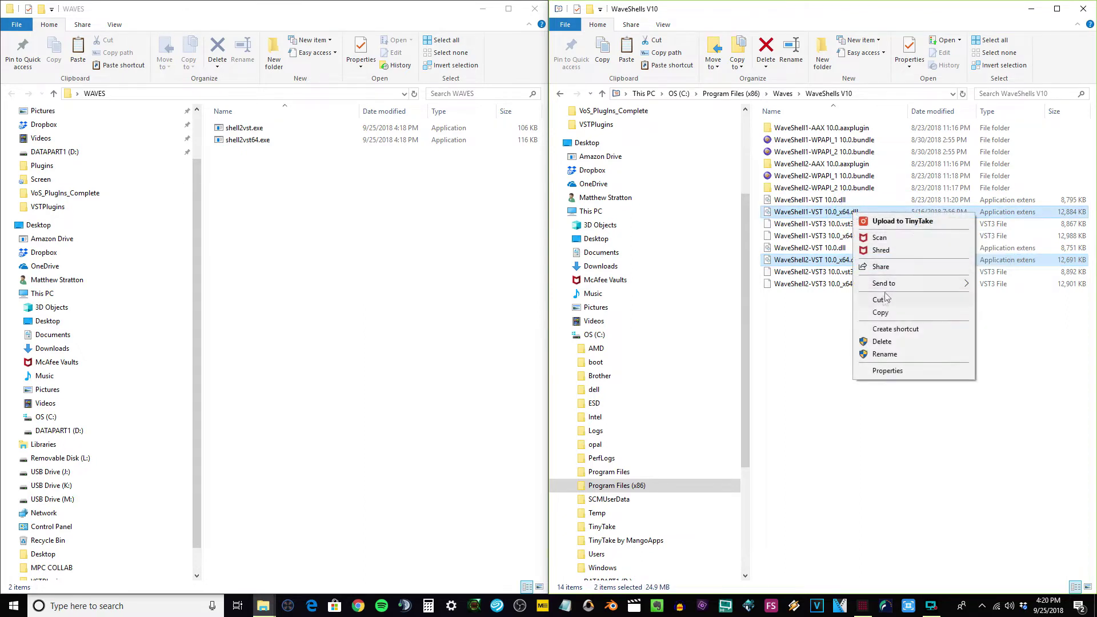
click(879, 313)
right_click(405, 290)
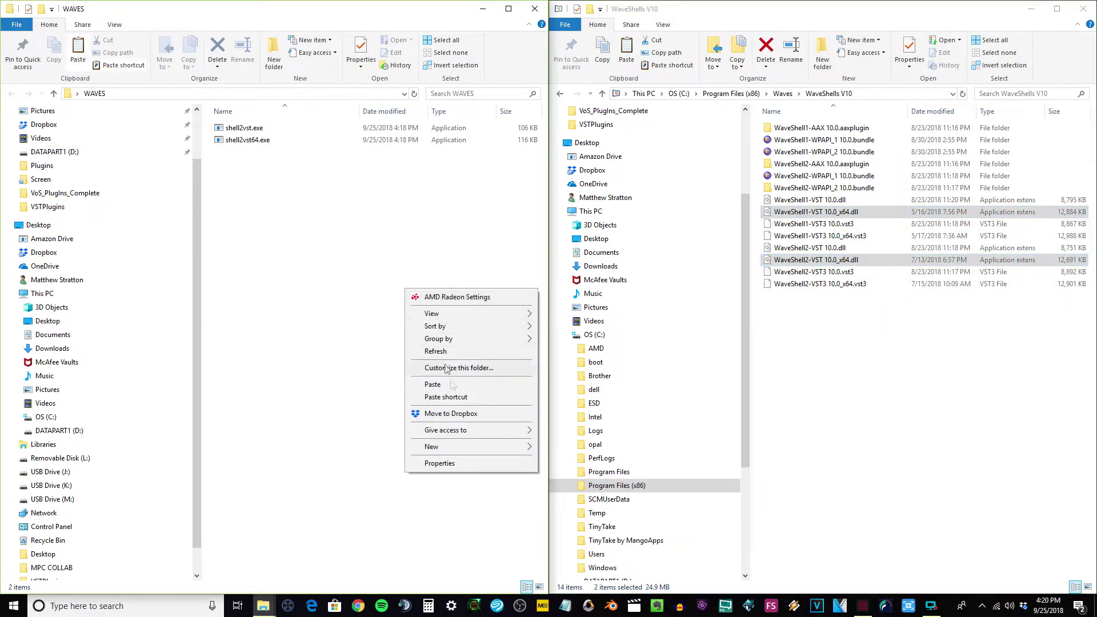
click(432, 385)
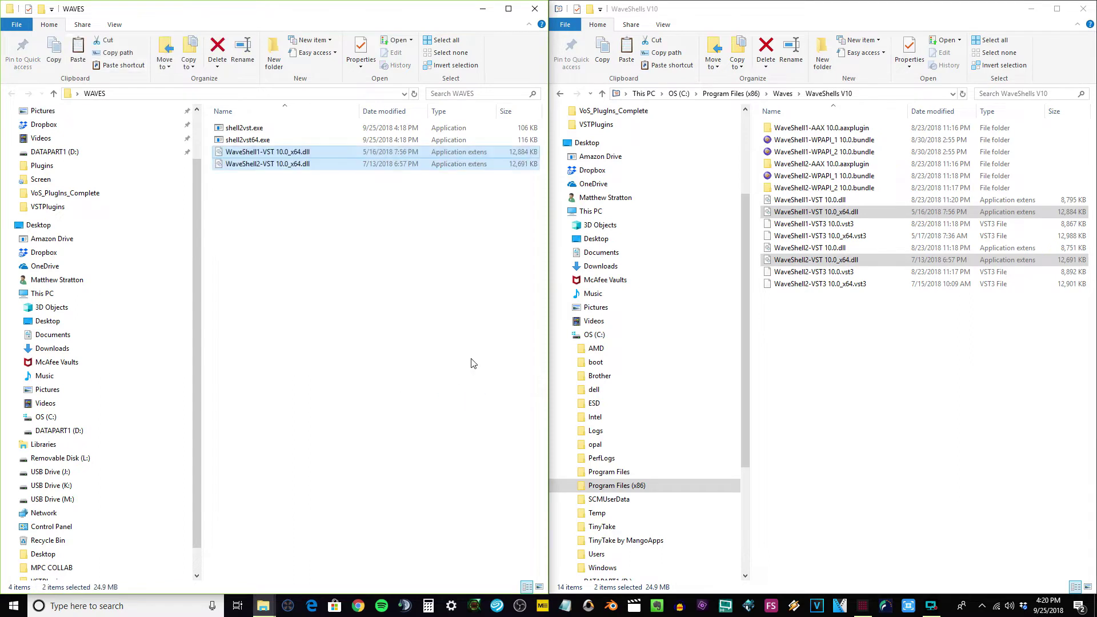
Step: Split WaveShell1-VST 10.0_x64.dll with shell2vst64.exe and open the generated Waves folder
click(492, 346)
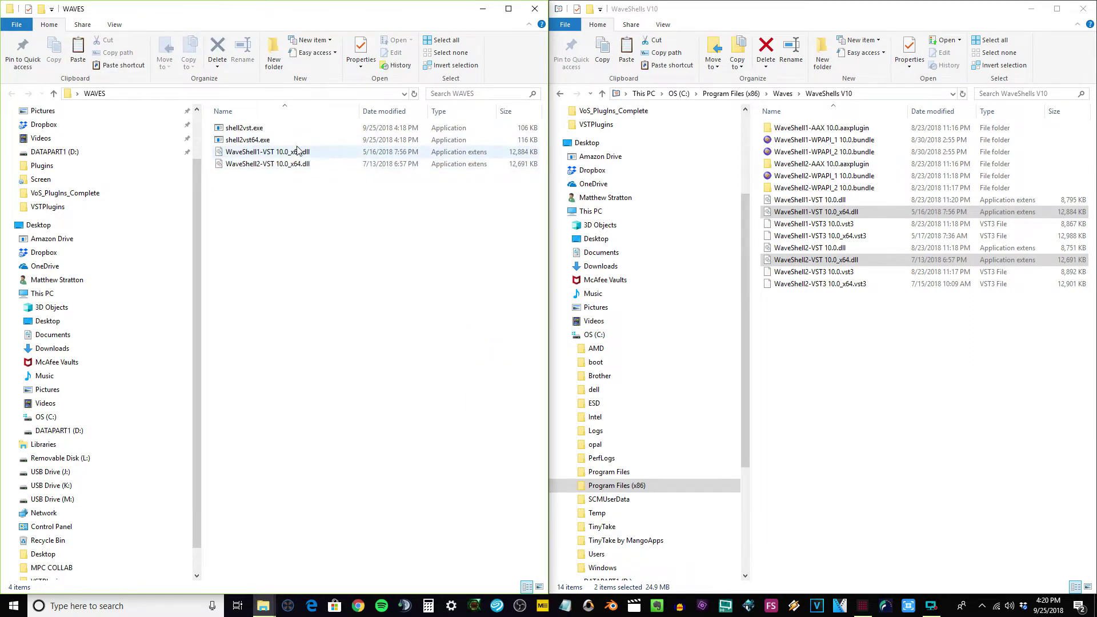
mouse_move(298, 156)
drag(298, 156, 242, 147)
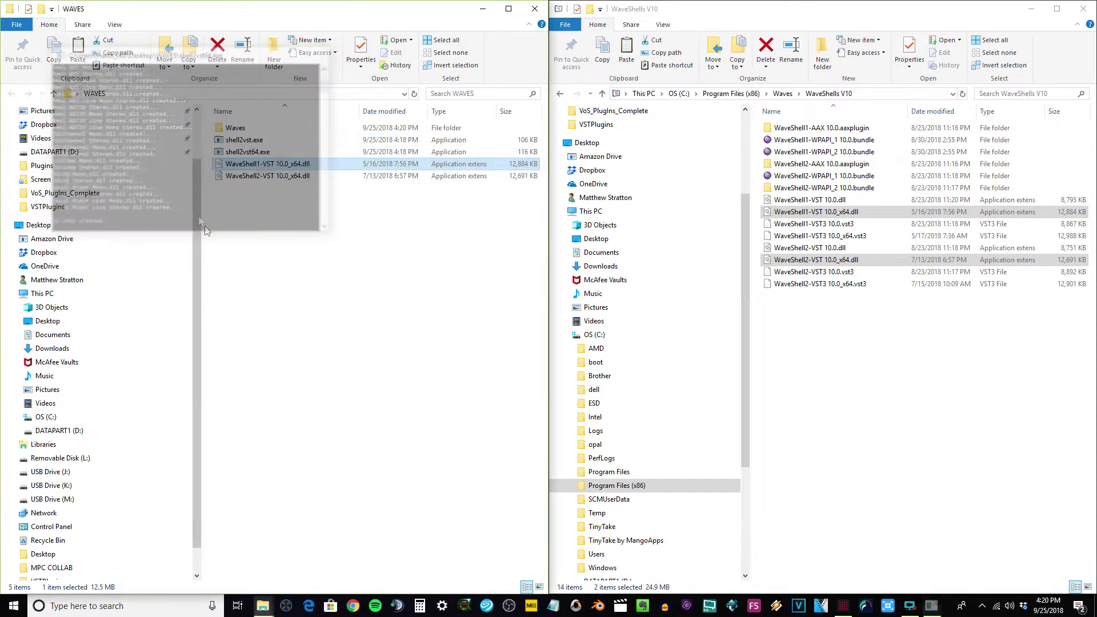
double_click(244, 128)
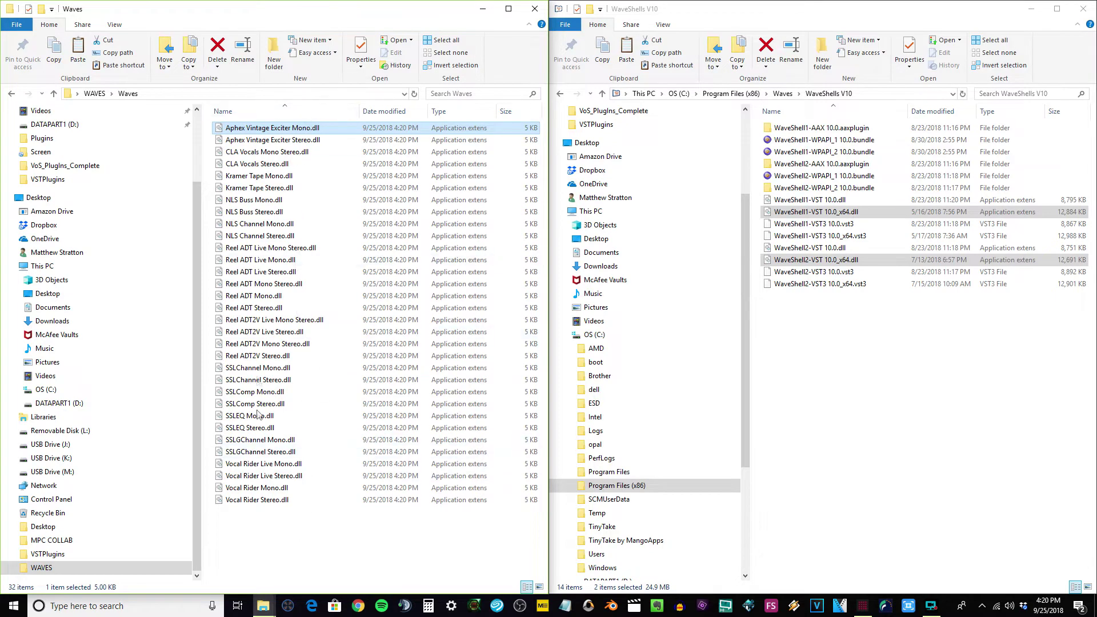
Step: Split WaveShell2-VST 10.0_x64.dll too, check the Waves folder, and close WaveShells V10
click(94, 93)
drag(292, 179, 259, 149)
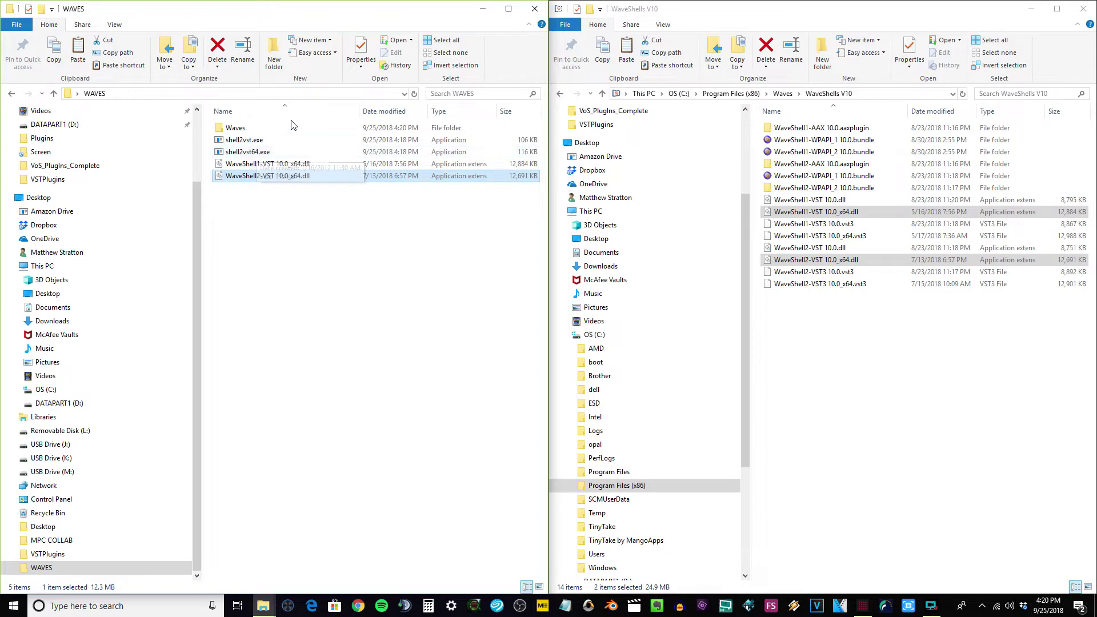
double_click(296, 129)
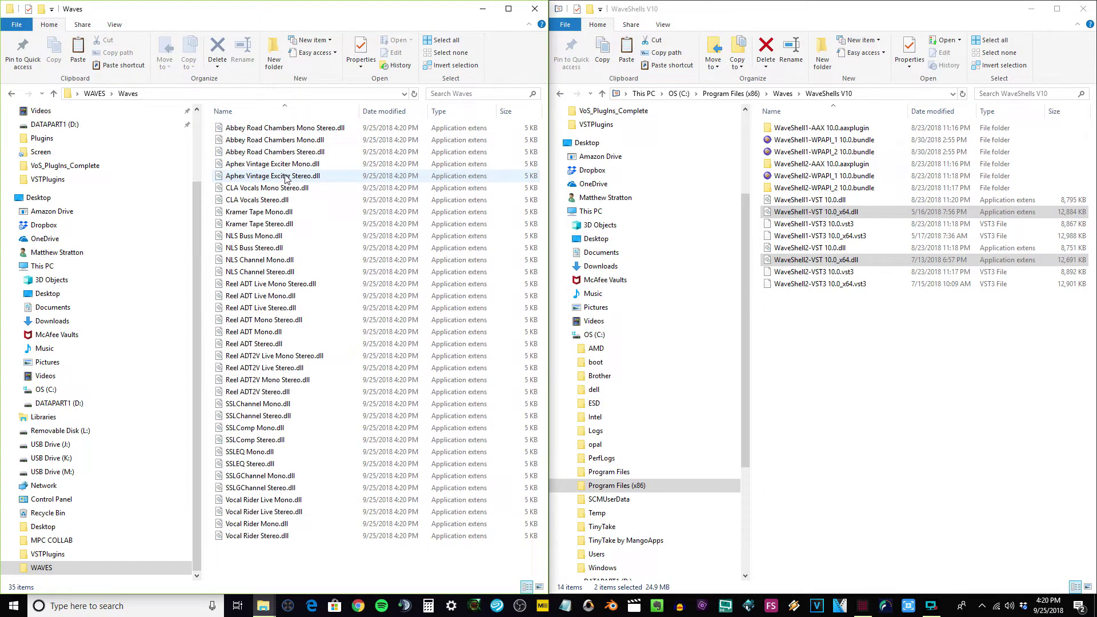
click(1084, 9)
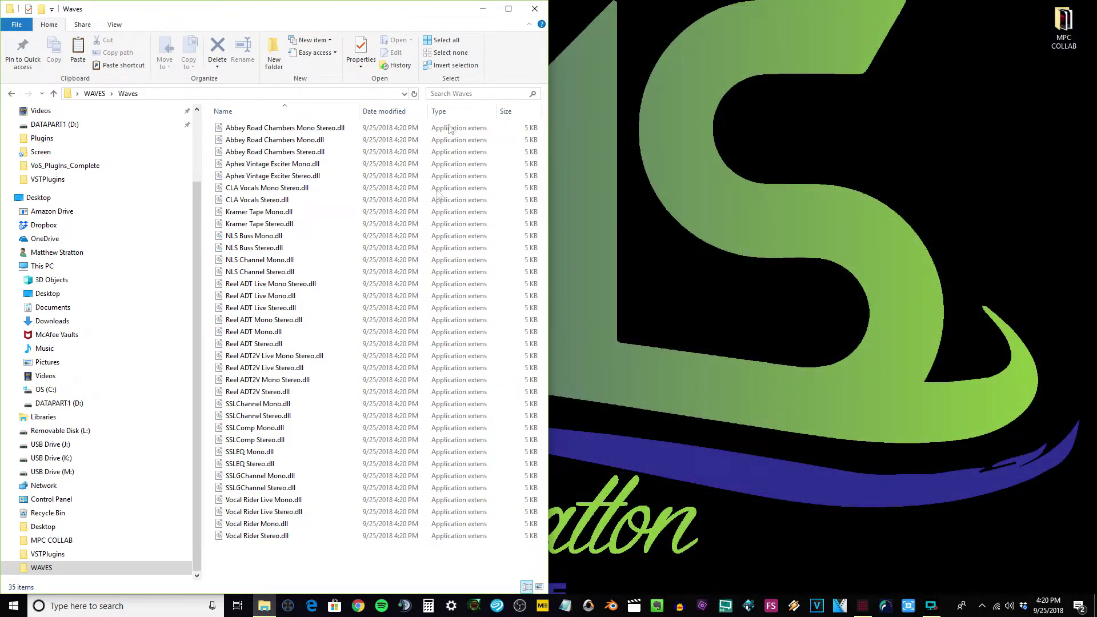
Step: In MPC Preferences > Plugins, change the first VST folder to Desktop\WAVES\Waves
click(862, 607)
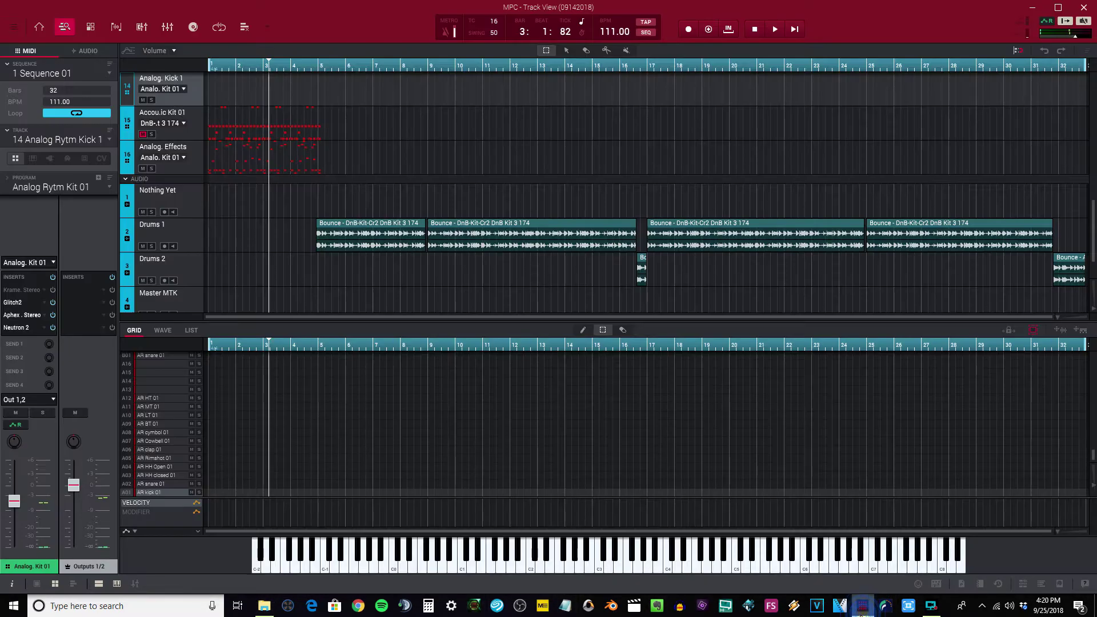
click(14, 26)
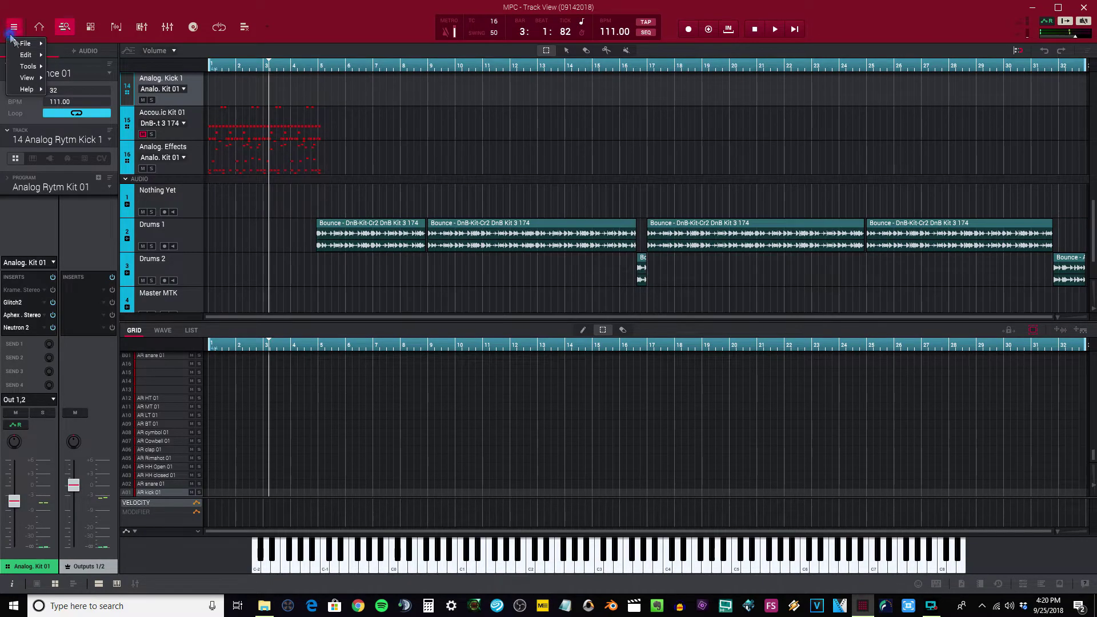
mouse_move(24, 59)
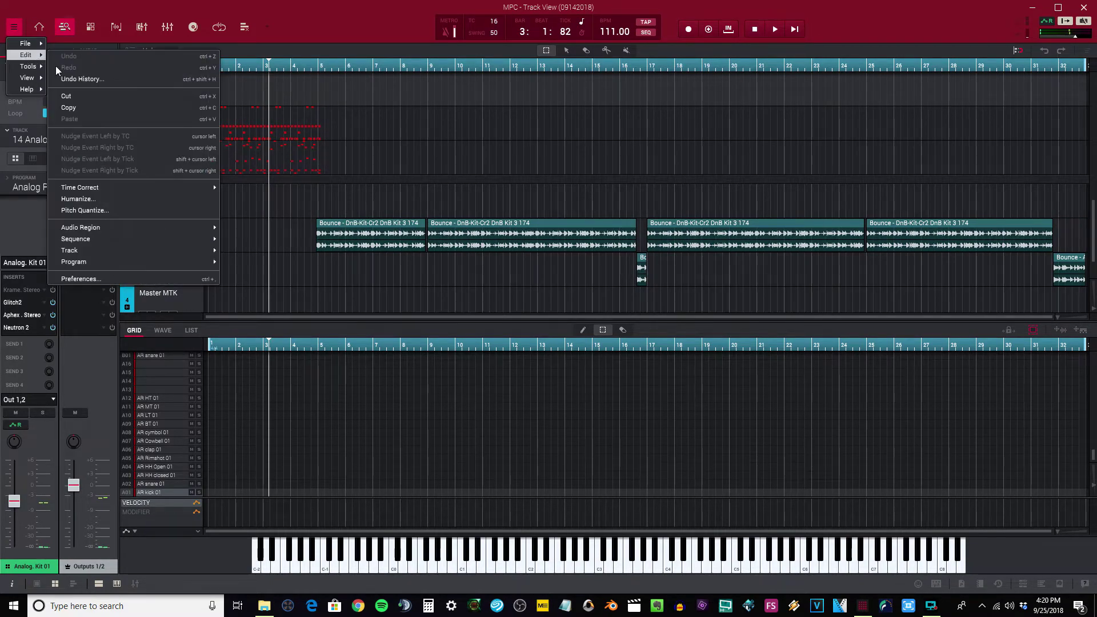
click(74, 279)
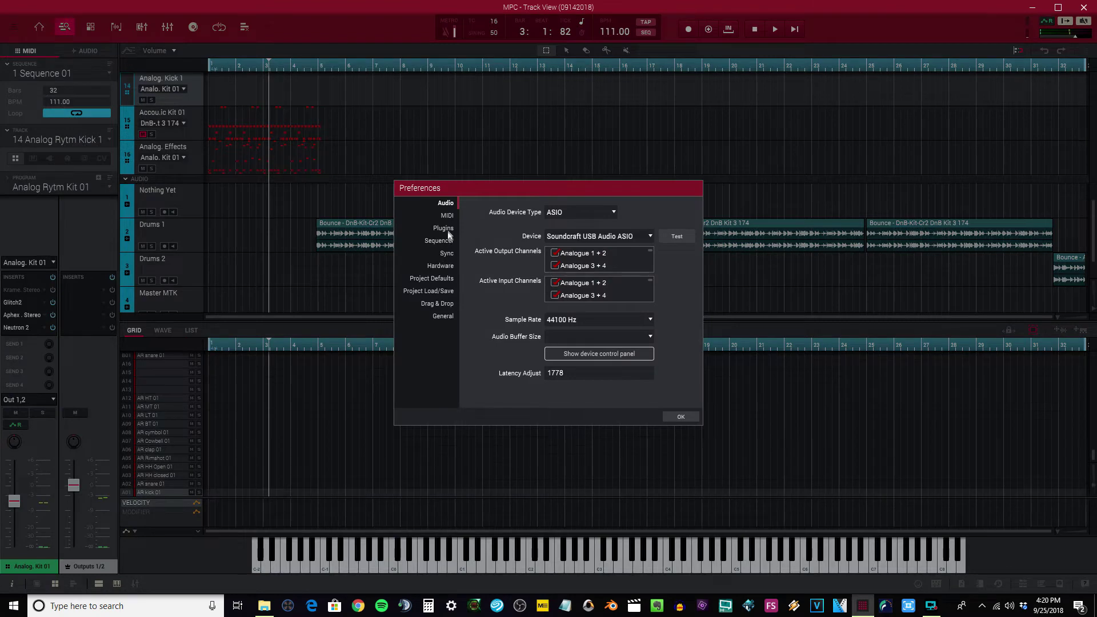
click(444, 229)
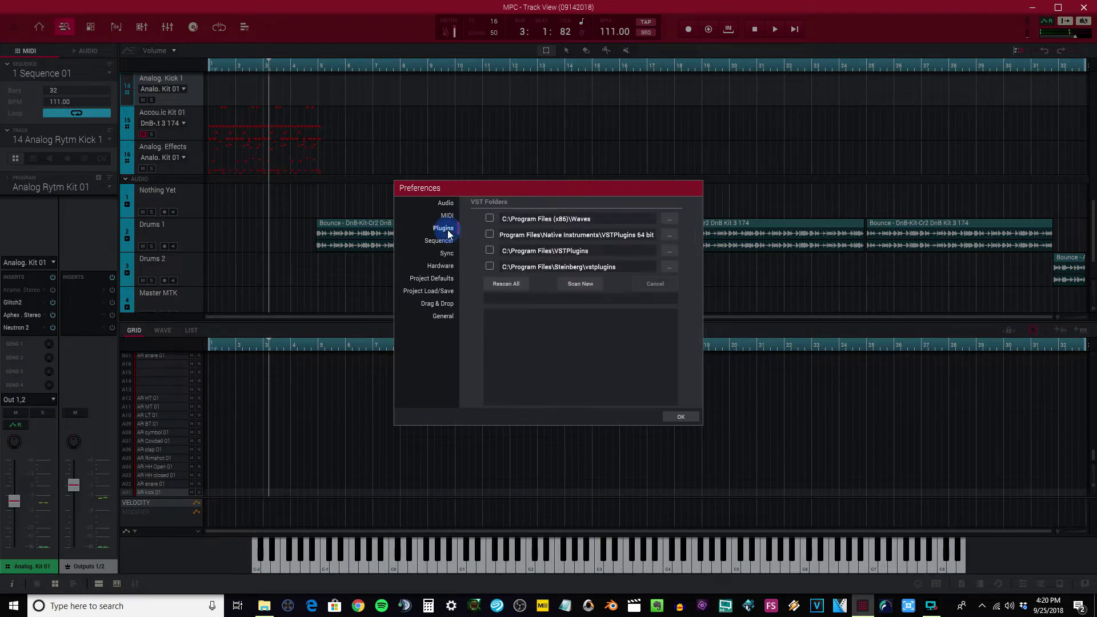
click(671, 219)
click(946, 121)
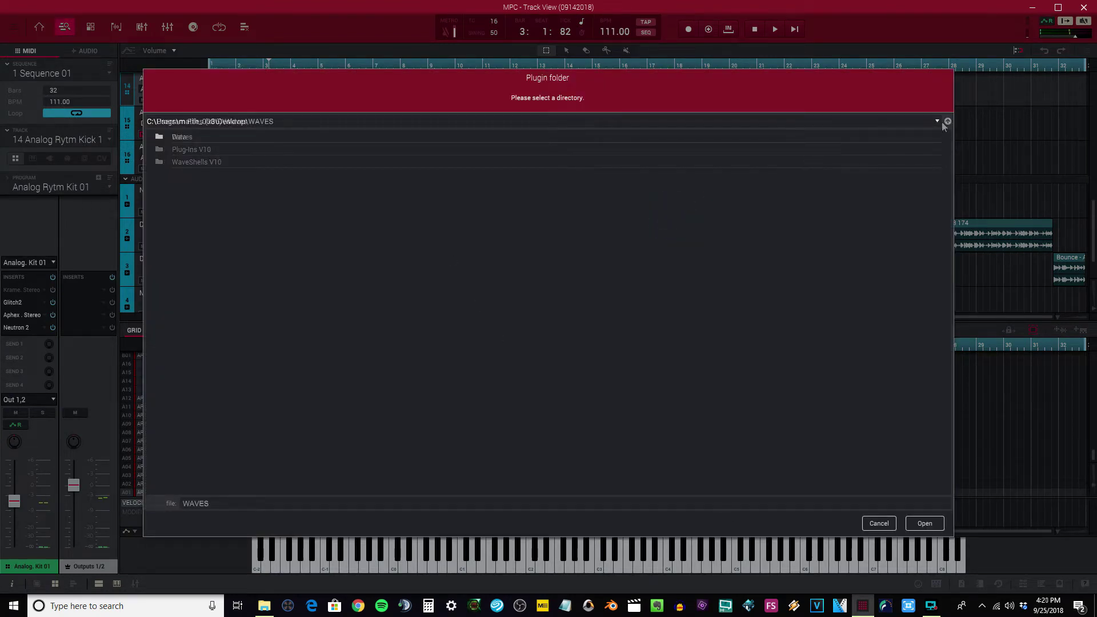
click(238, 139)
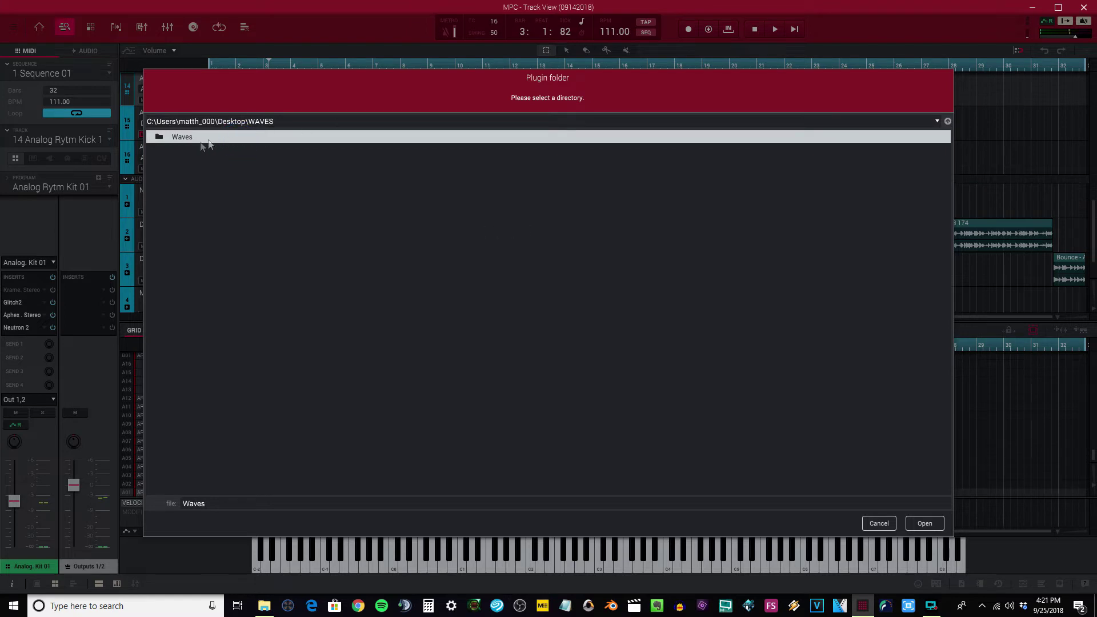
click(923, 522)
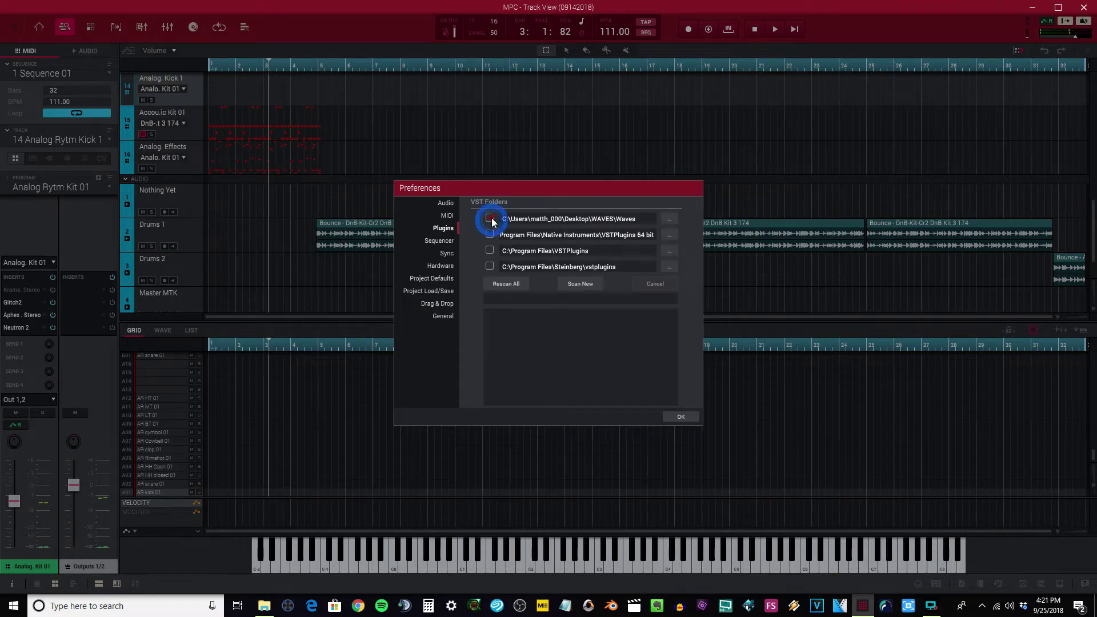
Step: Rescan all VST folders to load the split Waves plugins, then close Preferences with OK
click(500, 282)
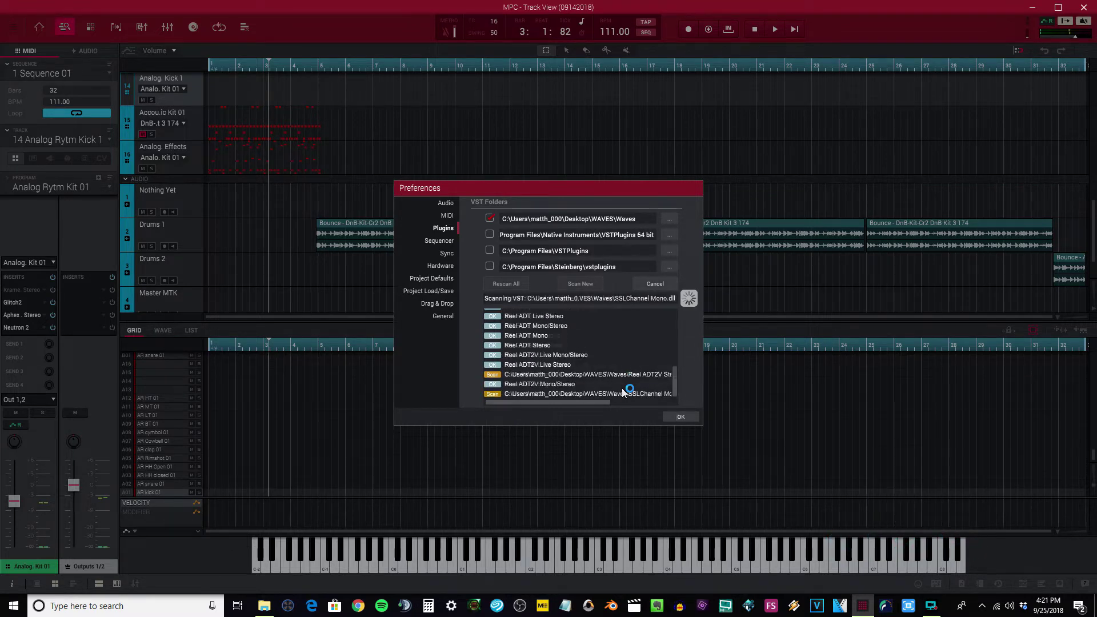
click(676, 416)
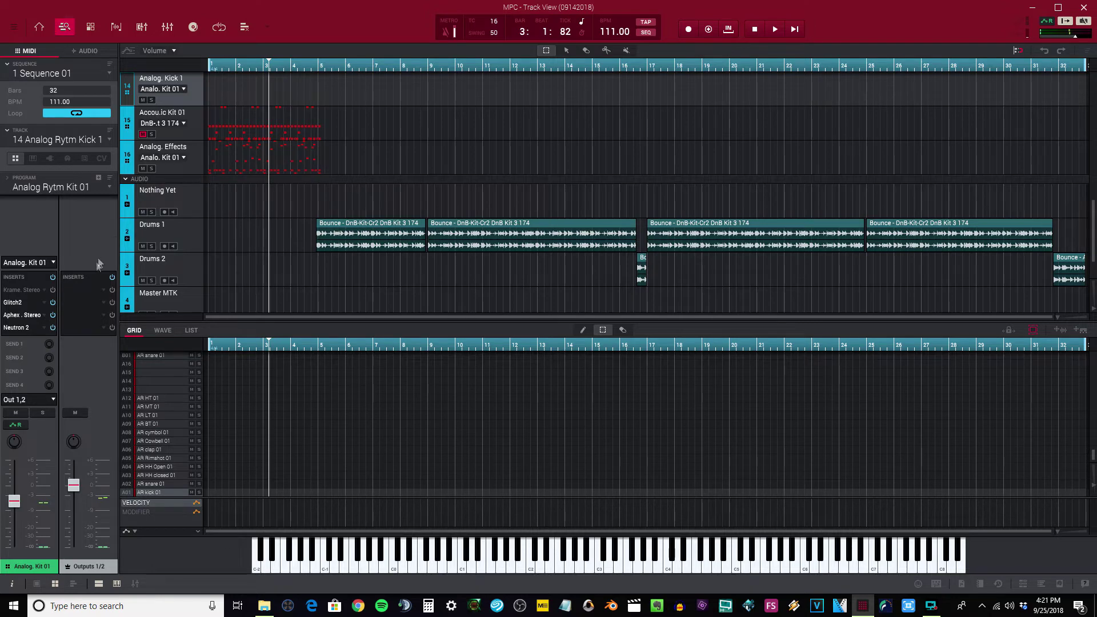
Step: Load Abbey Road Chambers Stereo from VST > Waves into insert 3 on Drums 1 and open it
click(82, 51)
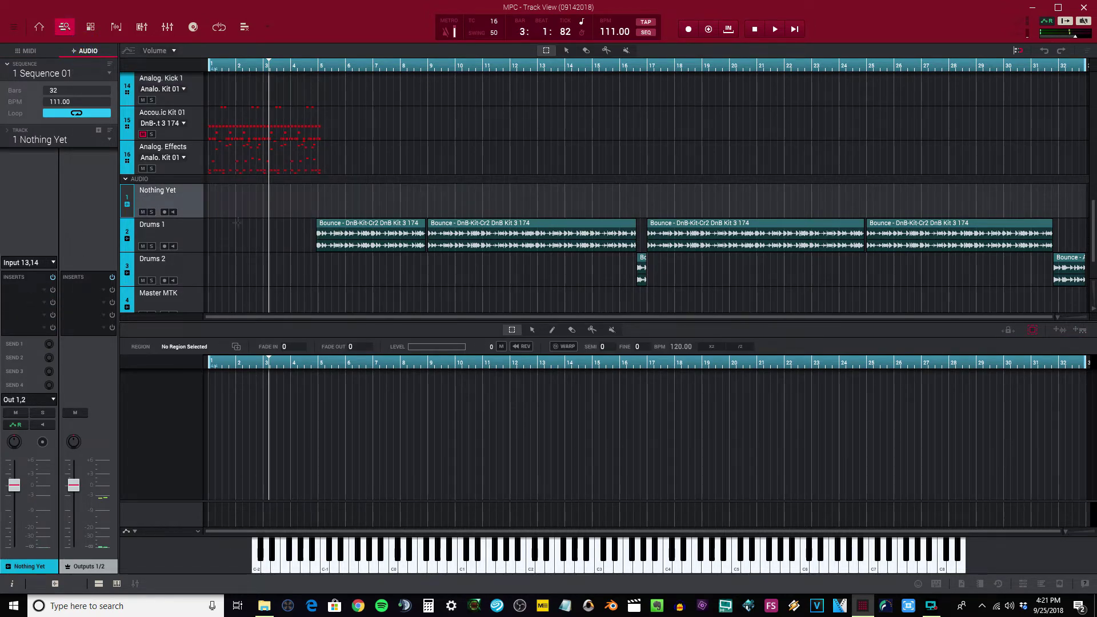
click(169, 236)
click(32, 314)
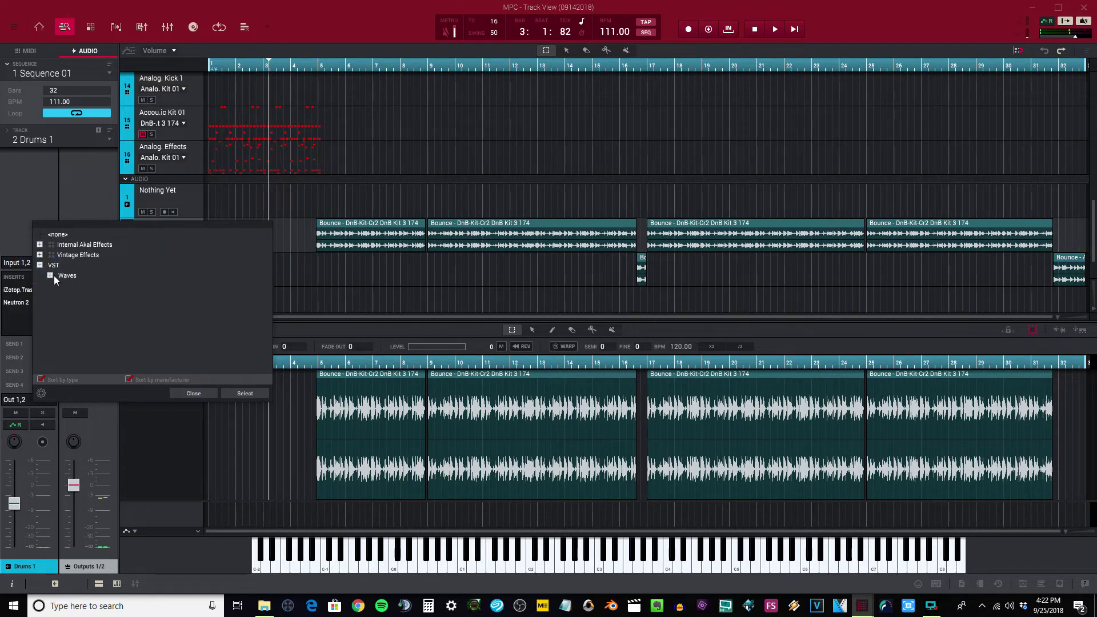
click(54, 276)
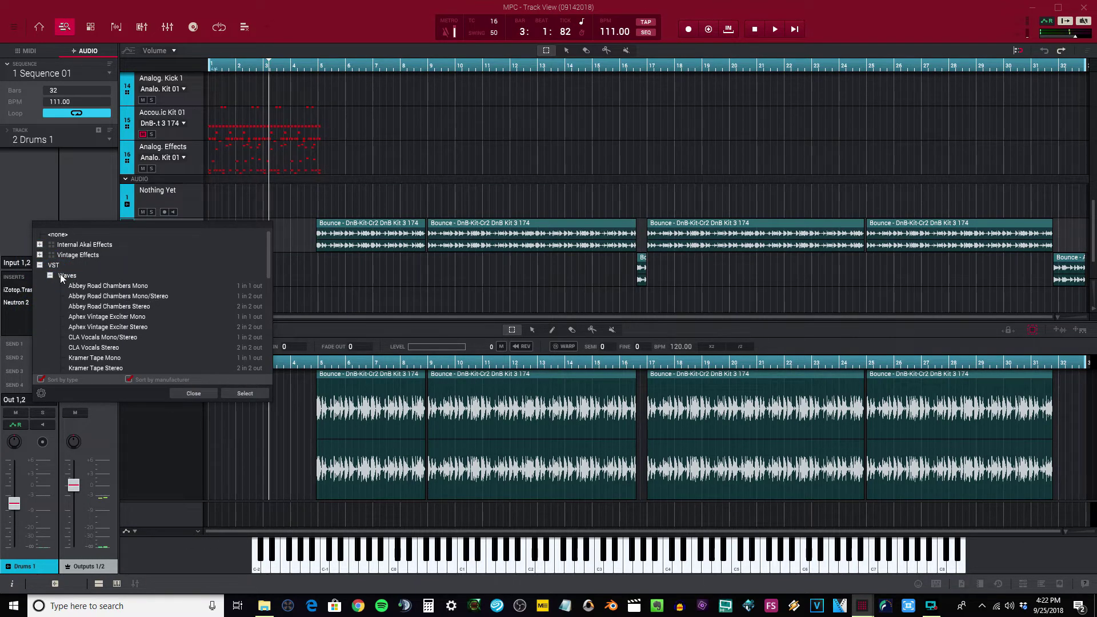
scroll(100, 310, down, 10)
scroll(106, 318, down, 2)
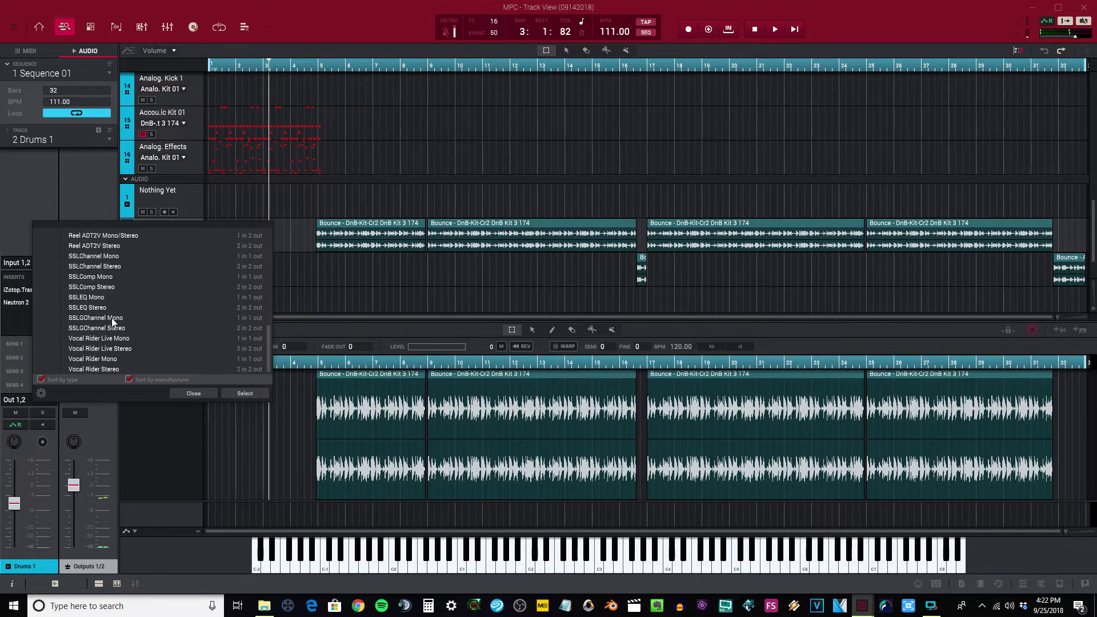
scroll(114, 318, up, 15)
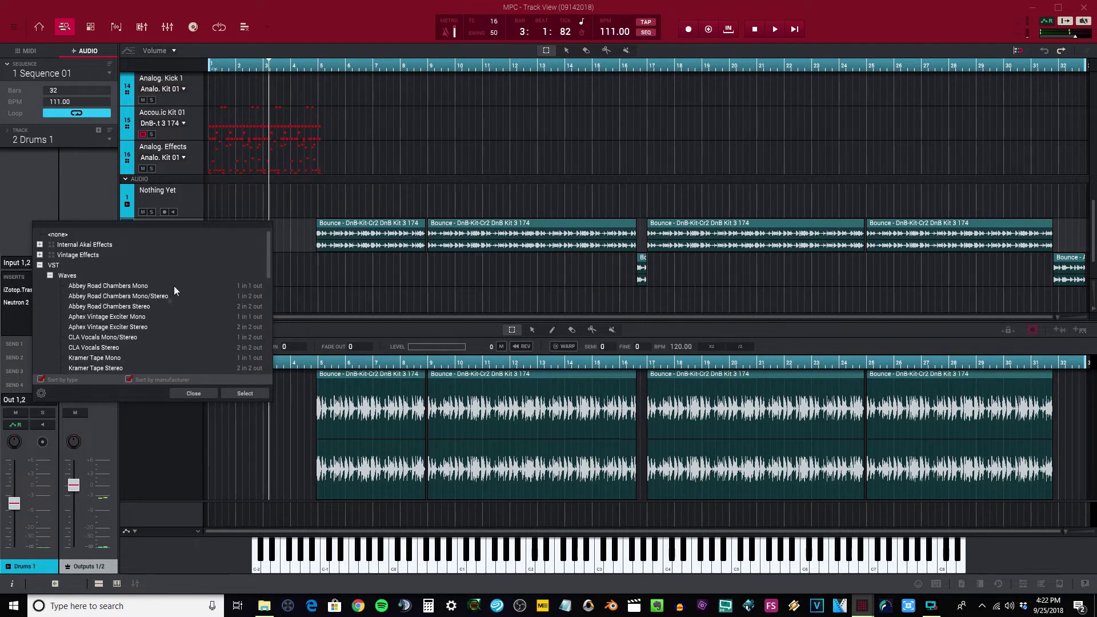
click(148, 306)
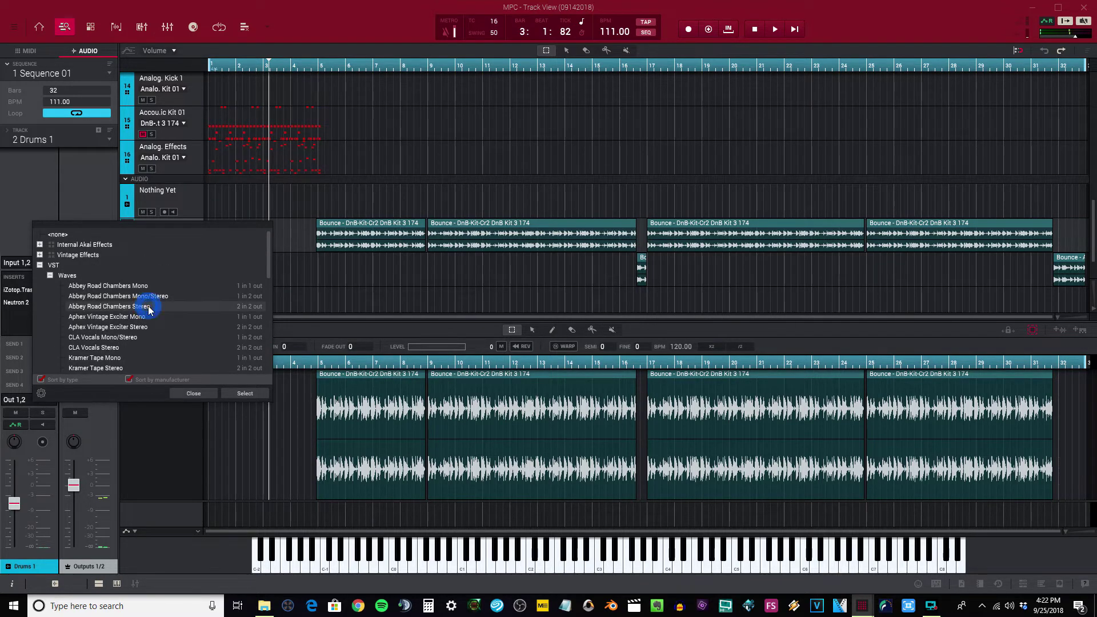
click(245, 394)
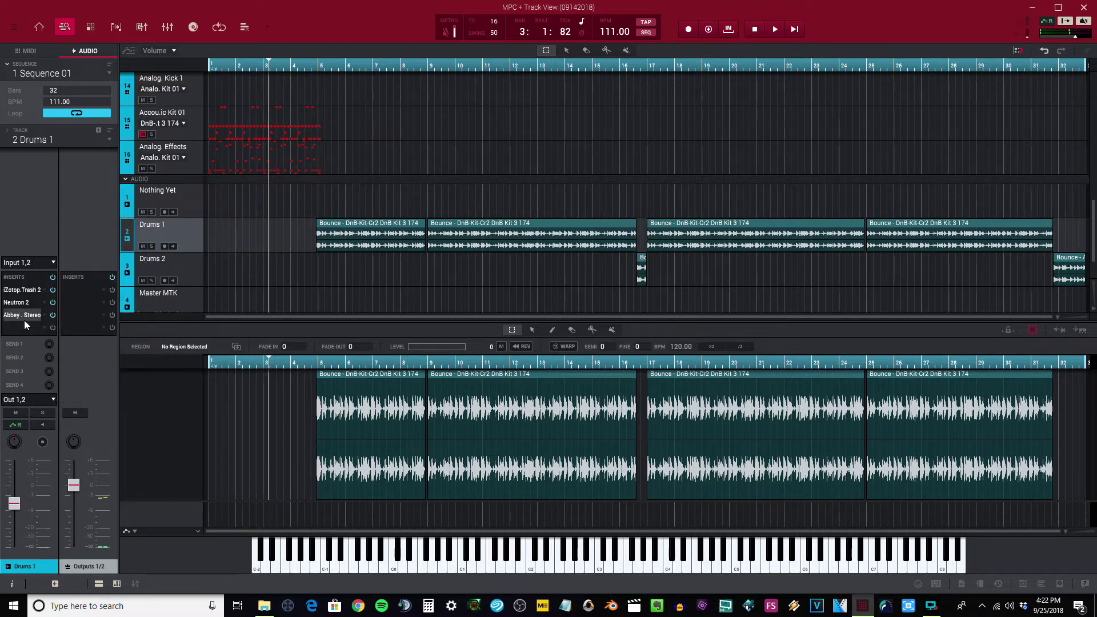
double_click(24, 316)
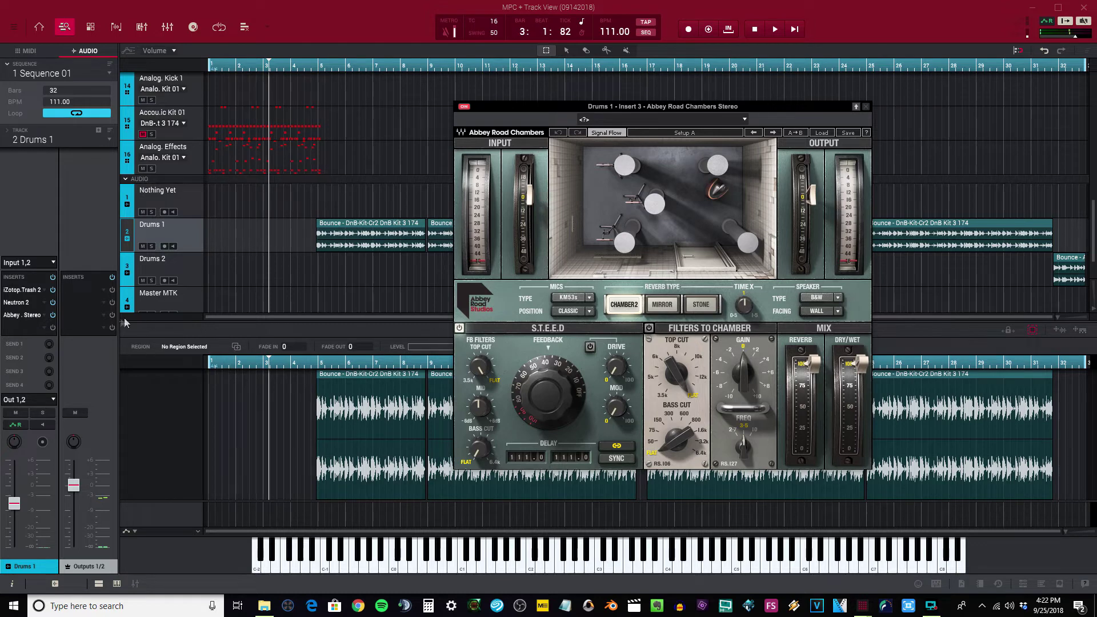
Step: Compare the drums with Abbey Road Chambers bypassed and re-enabled during playback
click(54, 314)
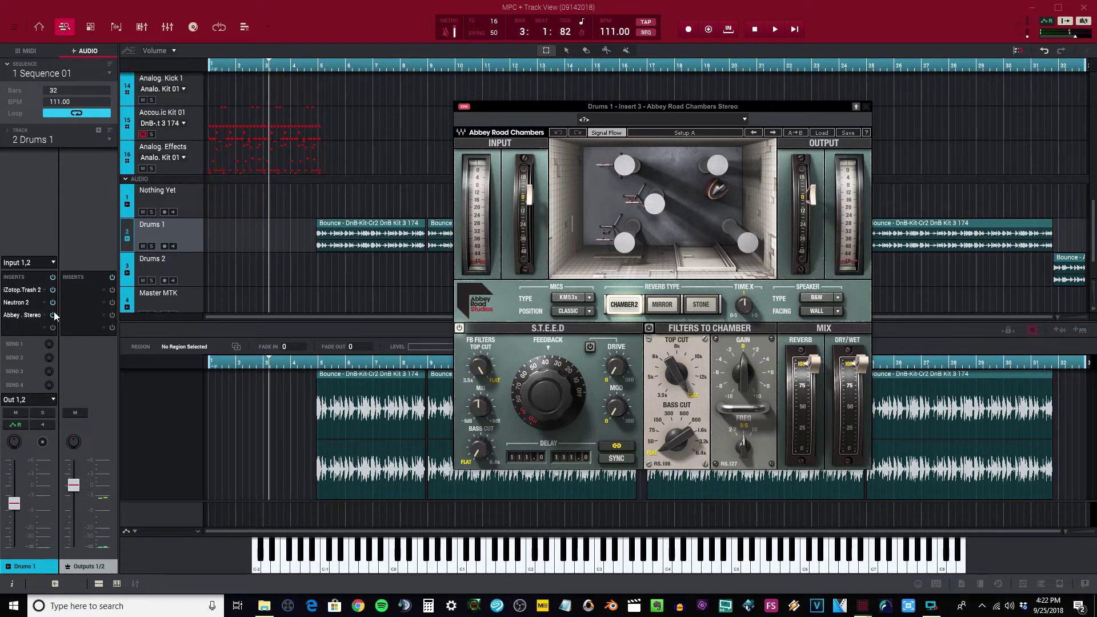
key(space)
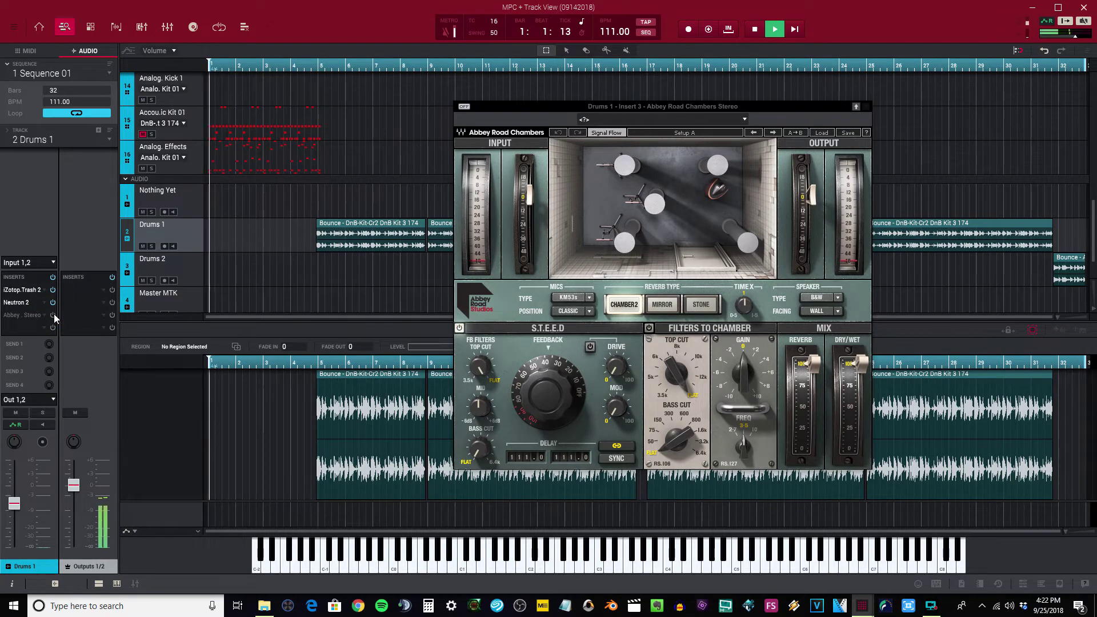
click(429, 68)
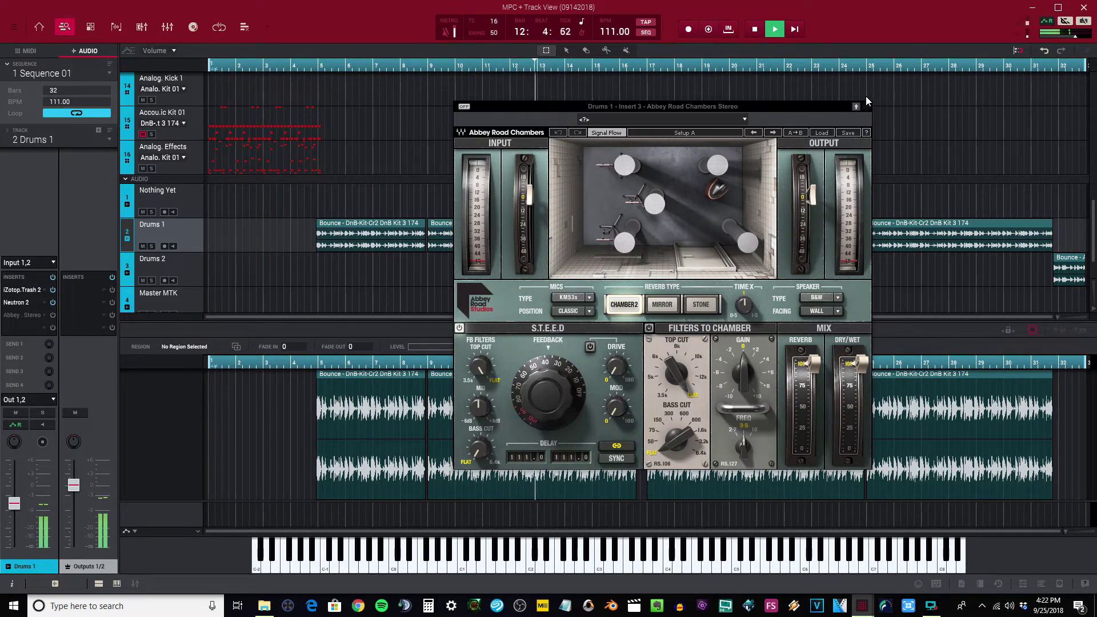
key(space)
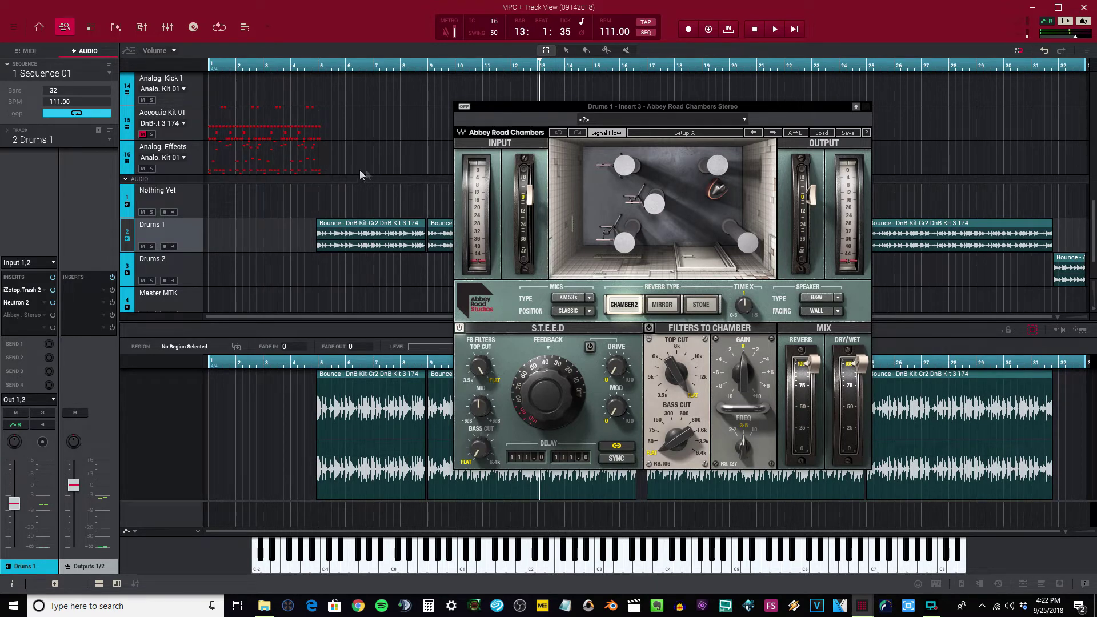
click(52, 315)
key(space)
click(417, 68)
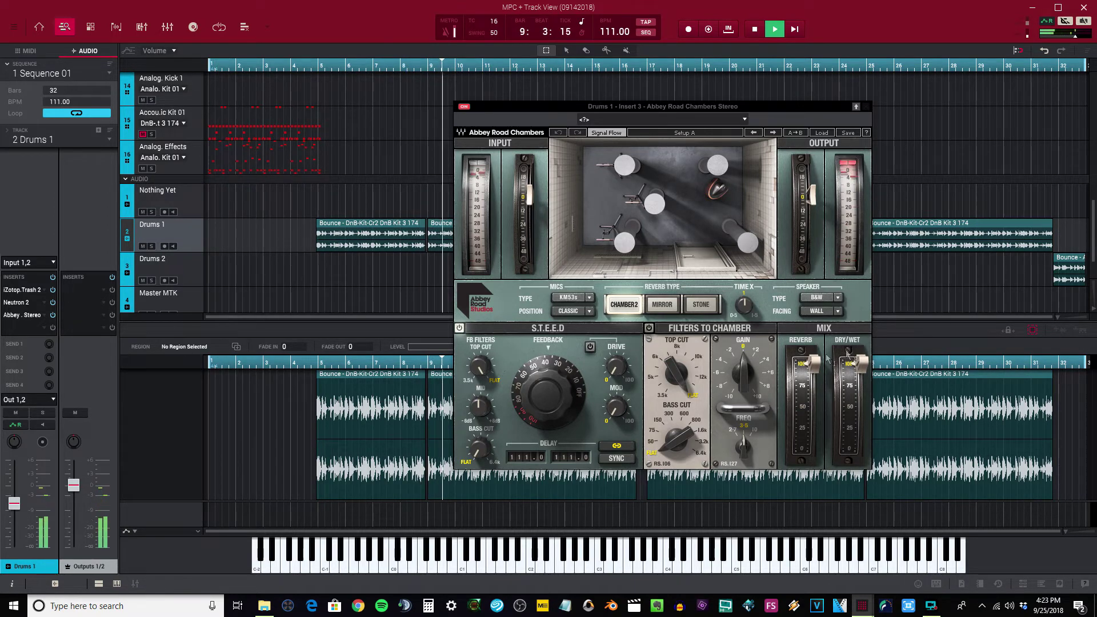
Step: Move the reverb window to the upper left and set its dry/wet mix to 100%
drag(860, 364, 860, 433)
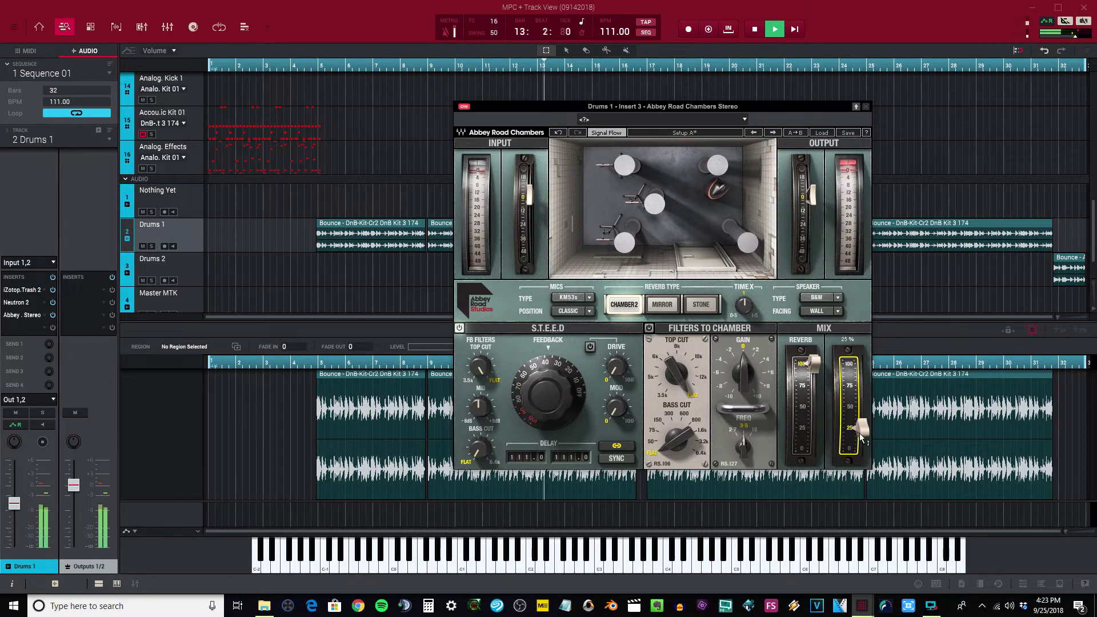
drag(859, 433, 859, 406)
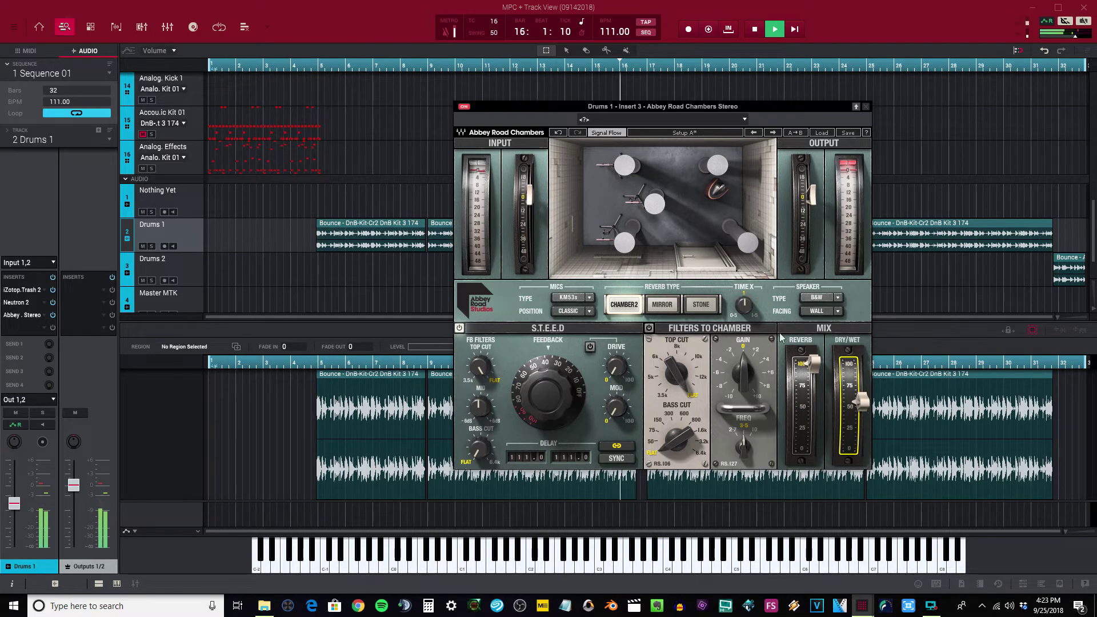
drag(716, 106, 450, 66)
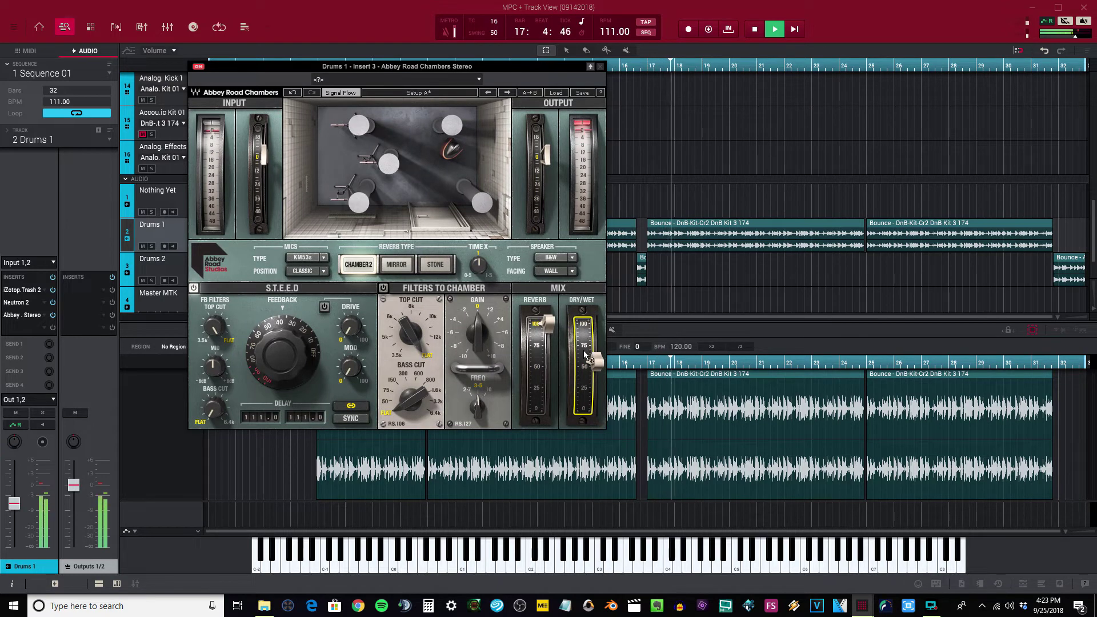
drag(586, 356, 594, 323)
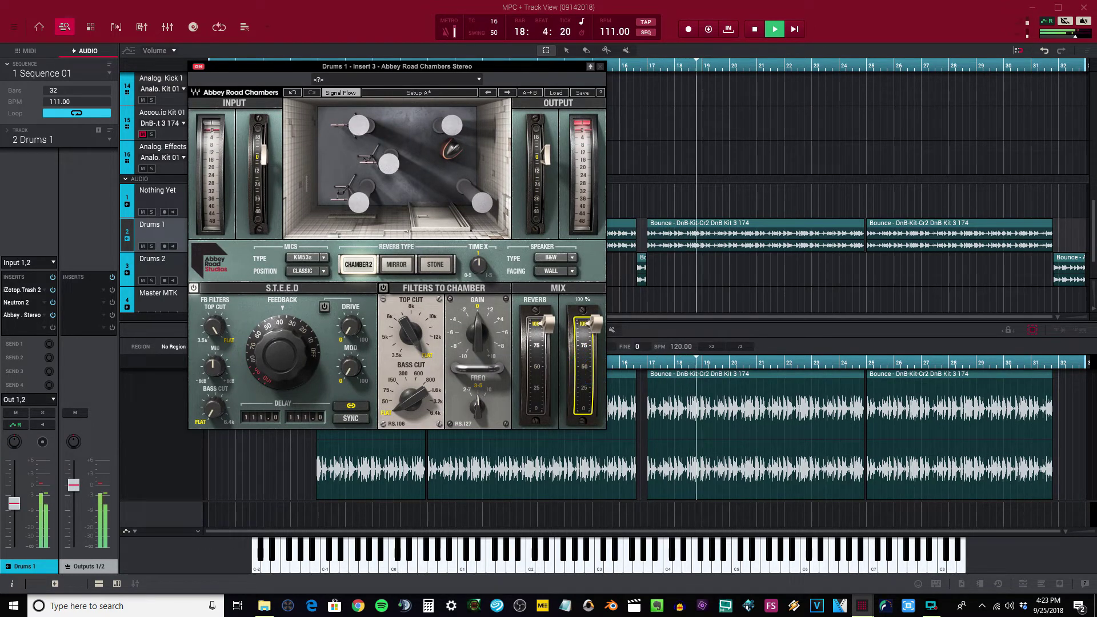
key(space)
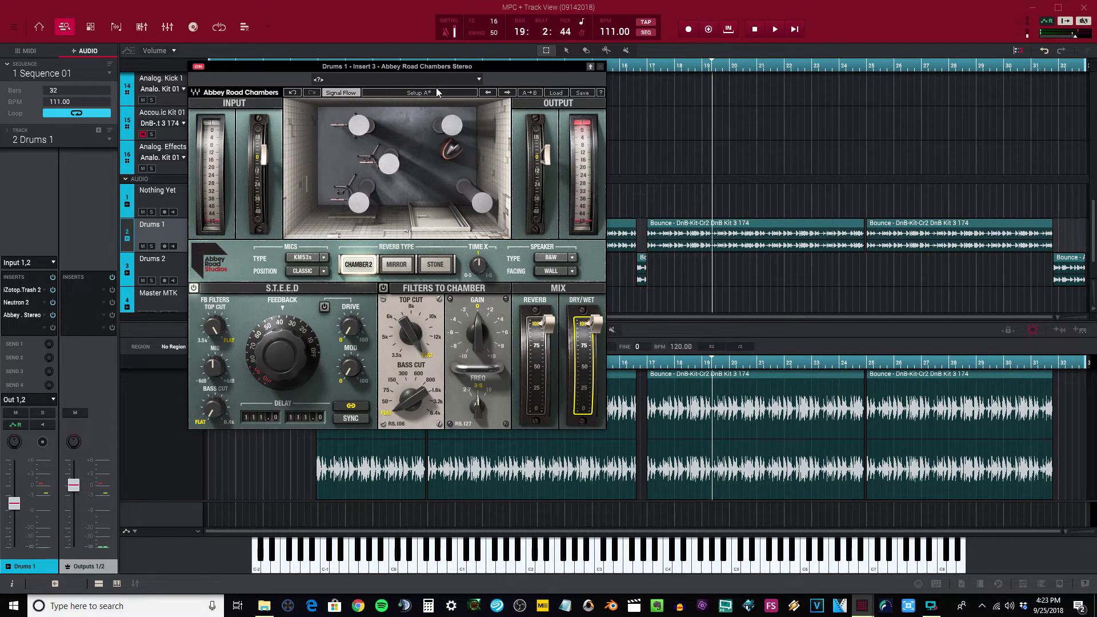
click(555, 94)
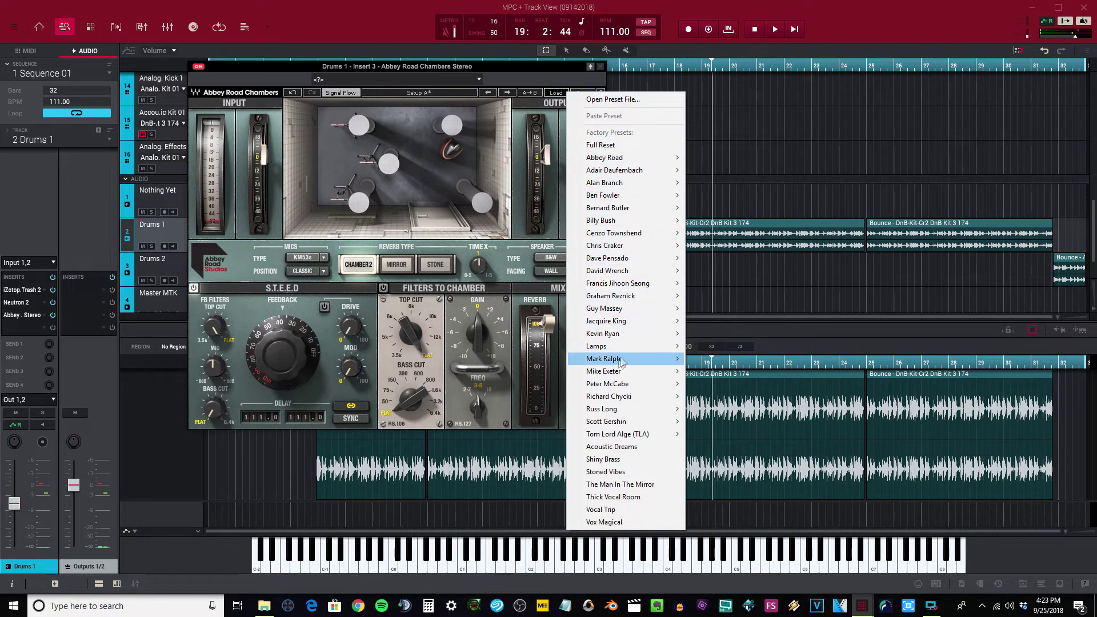
Step: Audition the Acoustic Mirror and Room Simulator presets during playback, adjusting the dry/wet mix
mouse_move(631, 159)
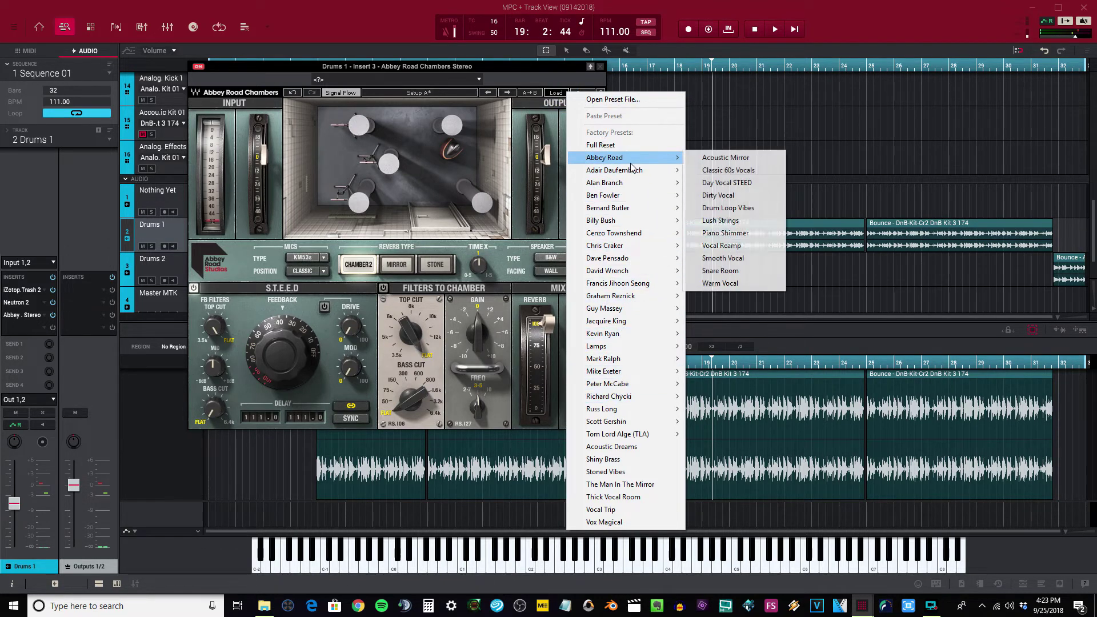
click(719, 160)
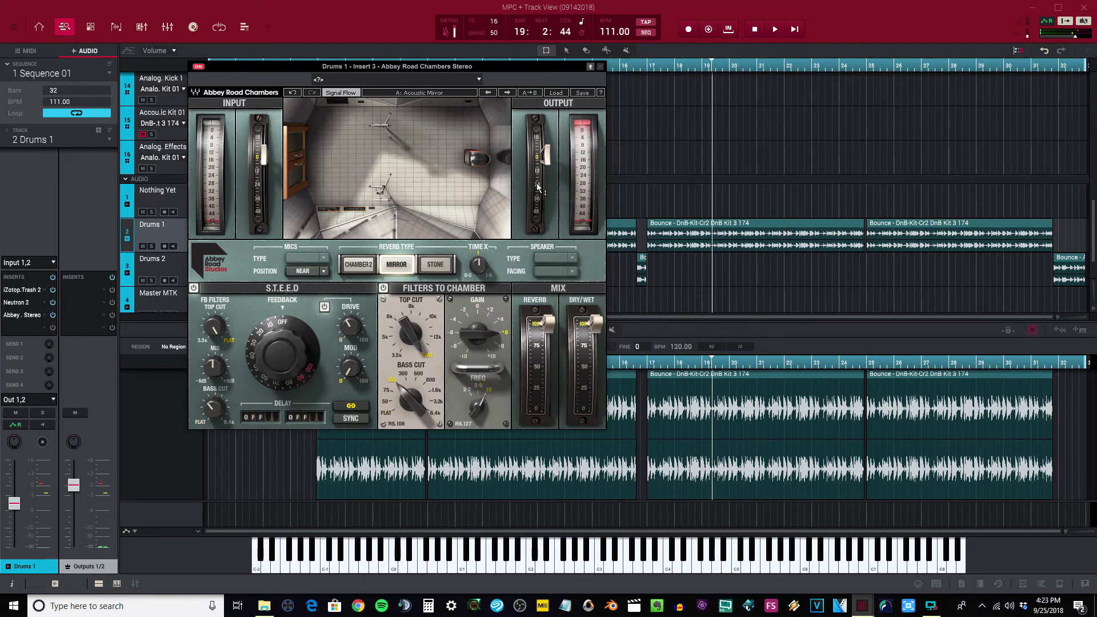
key(space)
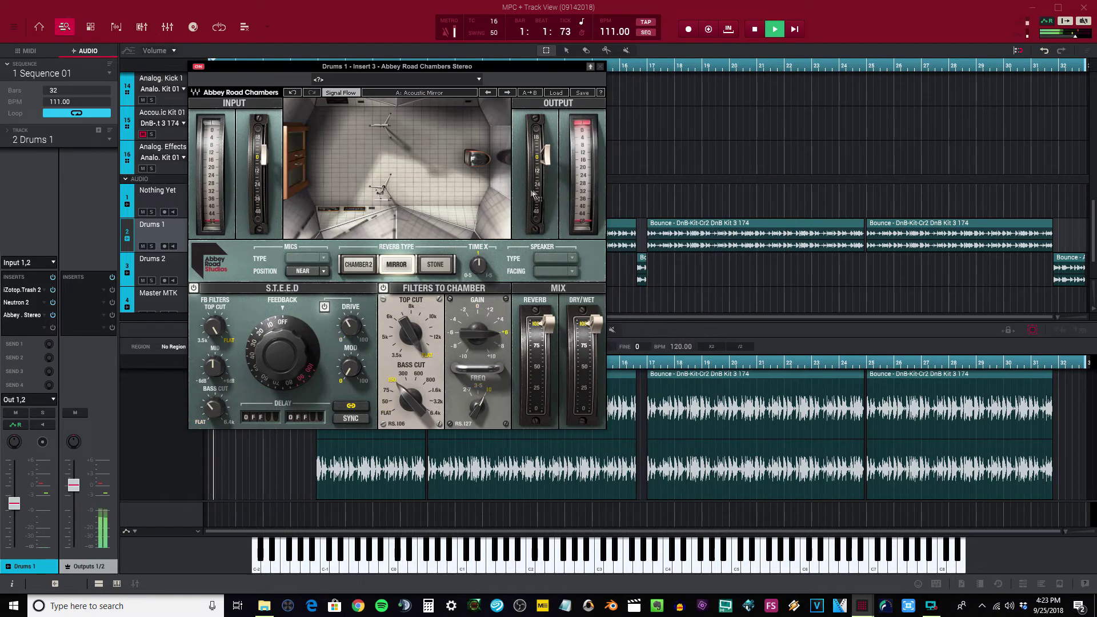
click(644, 63)
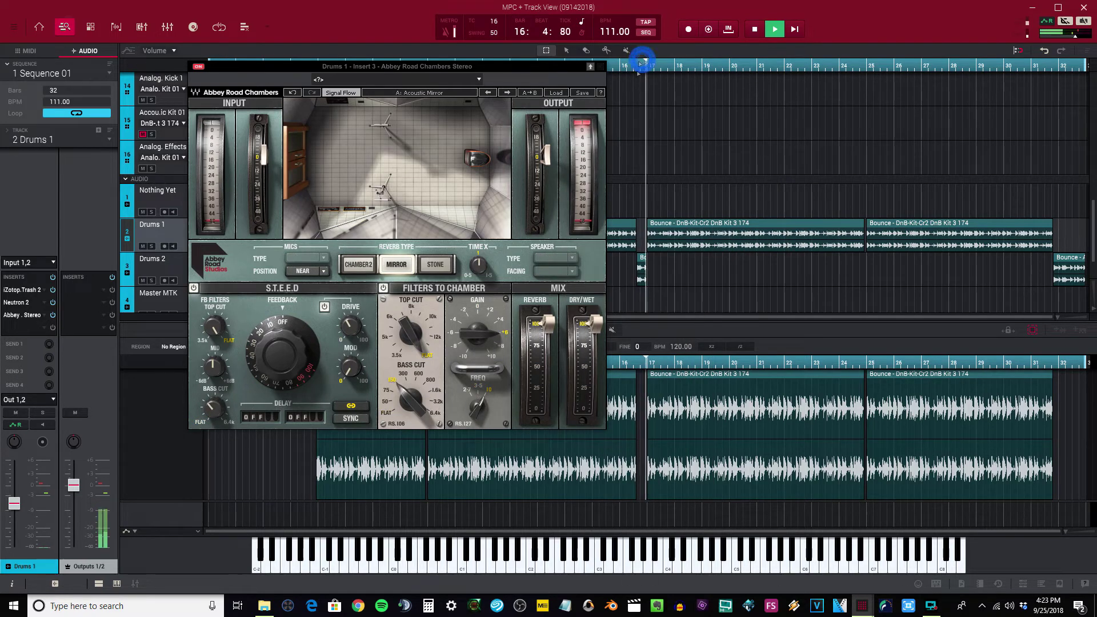
click(556, 92)
mouse_move(606, 346)
click(690, 374)
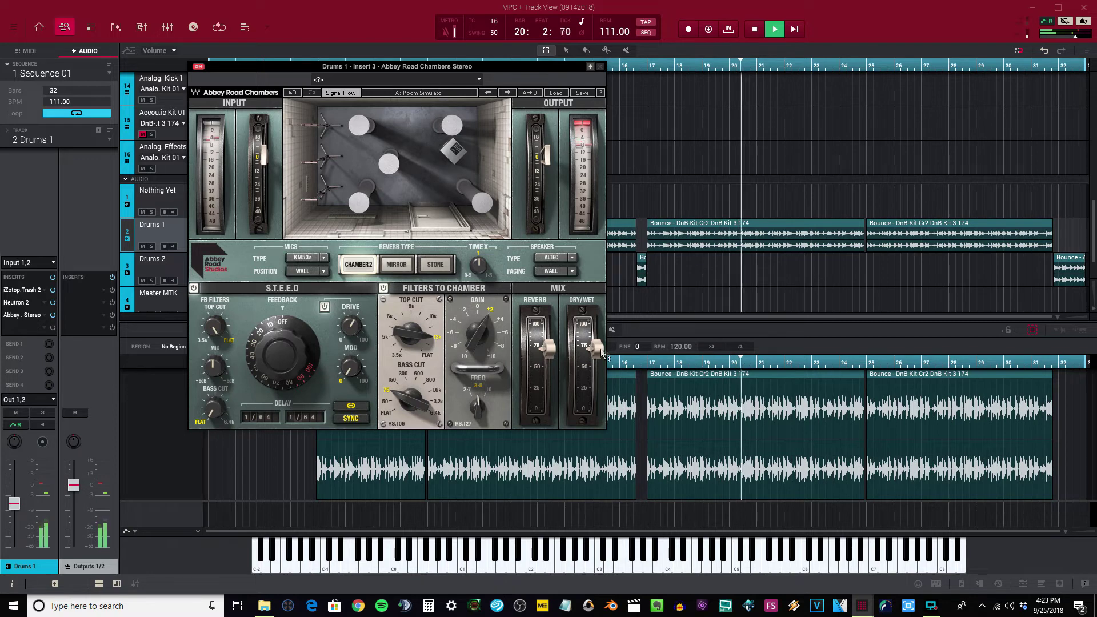
drag(597, 348, 597, 398)
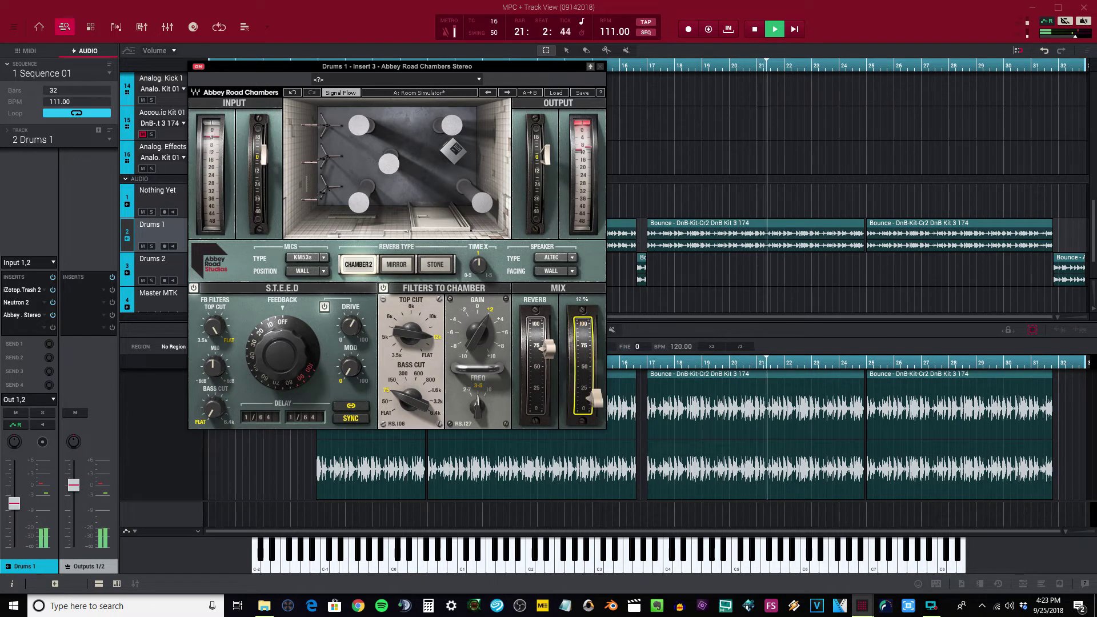
drag(597, 399, 597, 335)
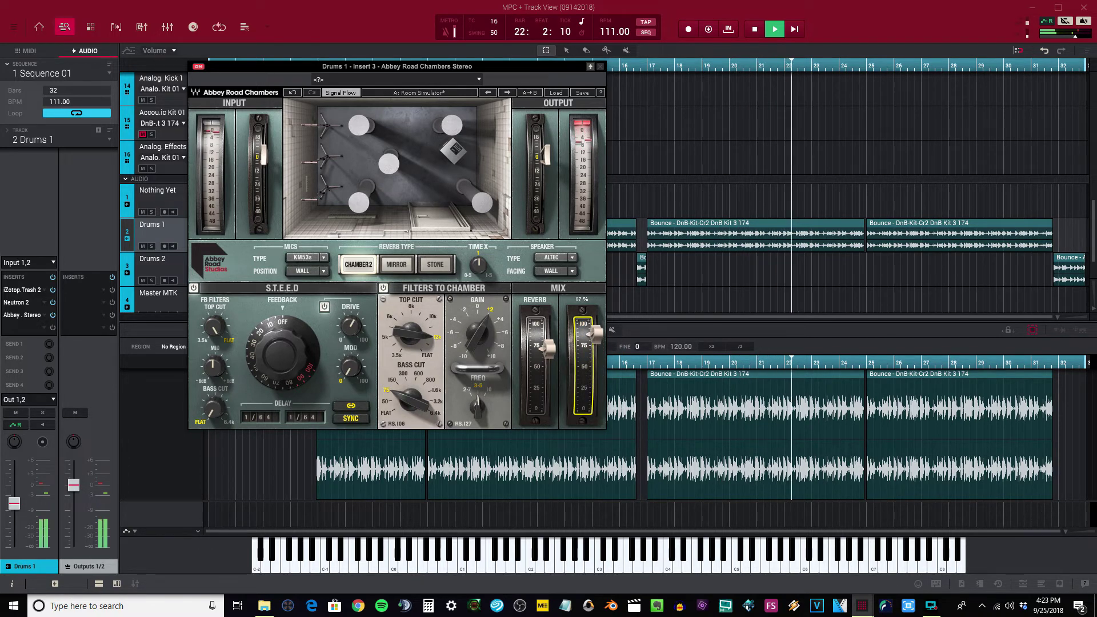
Step: Load the Acoustic Dreams preset, pull its dry/wet mix down, and stop playback
click(552, 91)
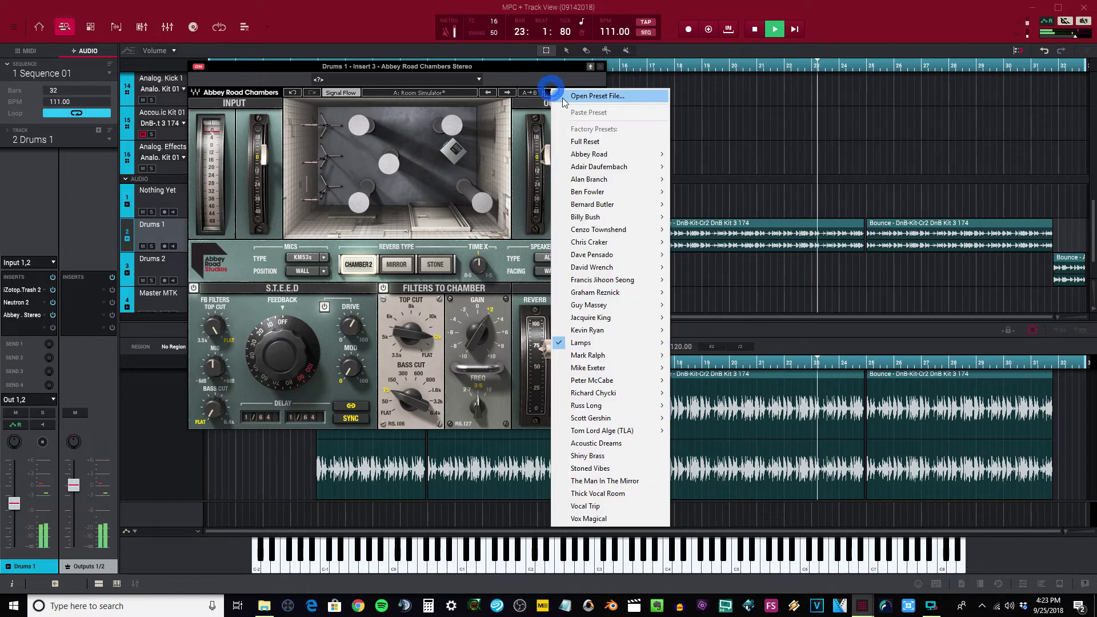
click(607, 444)
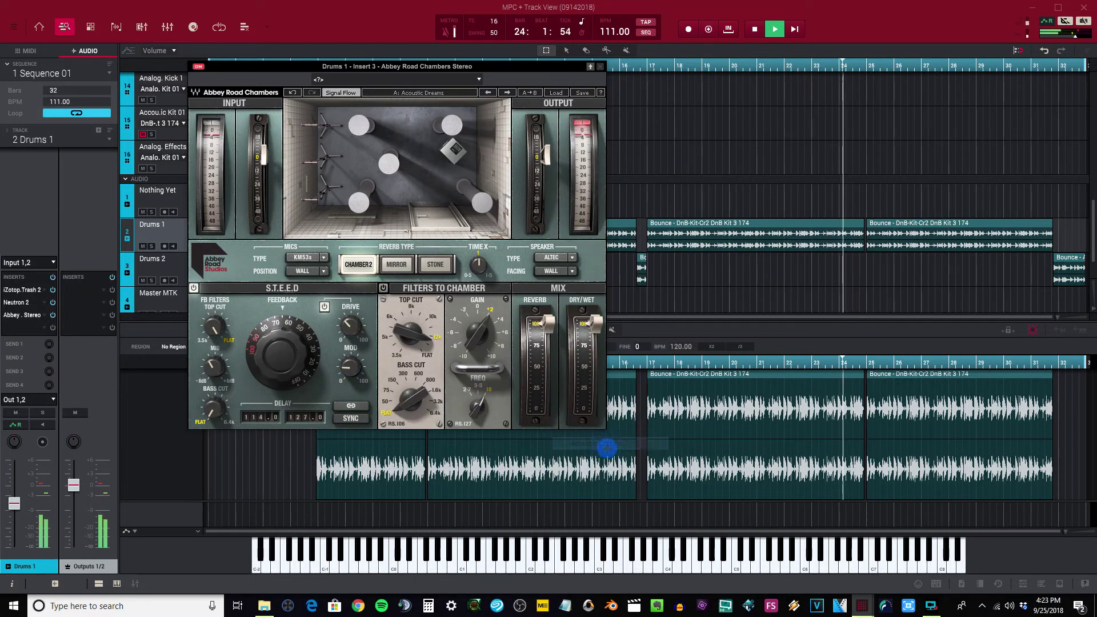
drag(596, 324, 594, 384)
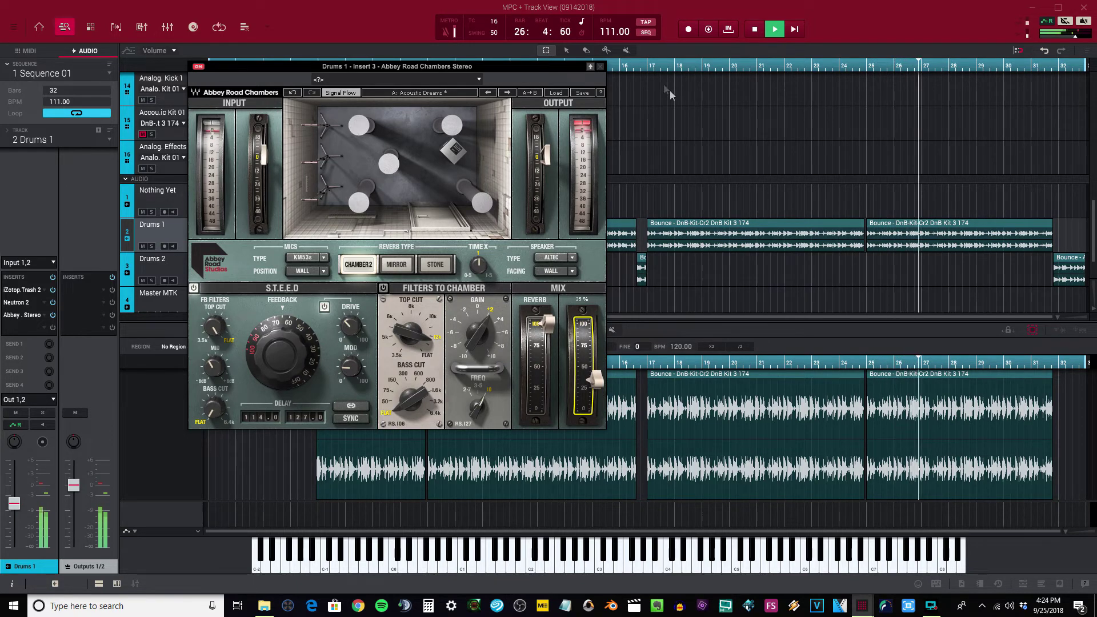
click(637, 70)
key(space)
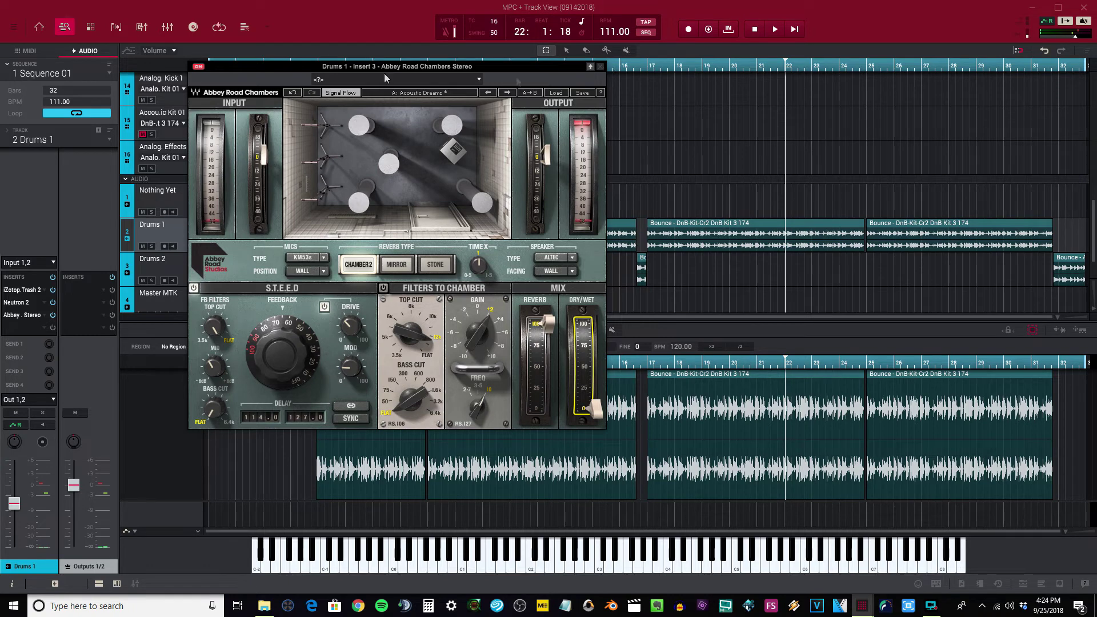
Step: Add SSLGChannel Stereo from the VST > Waves folder as insert 4 on Drums 1 and open it
click(38, 327)
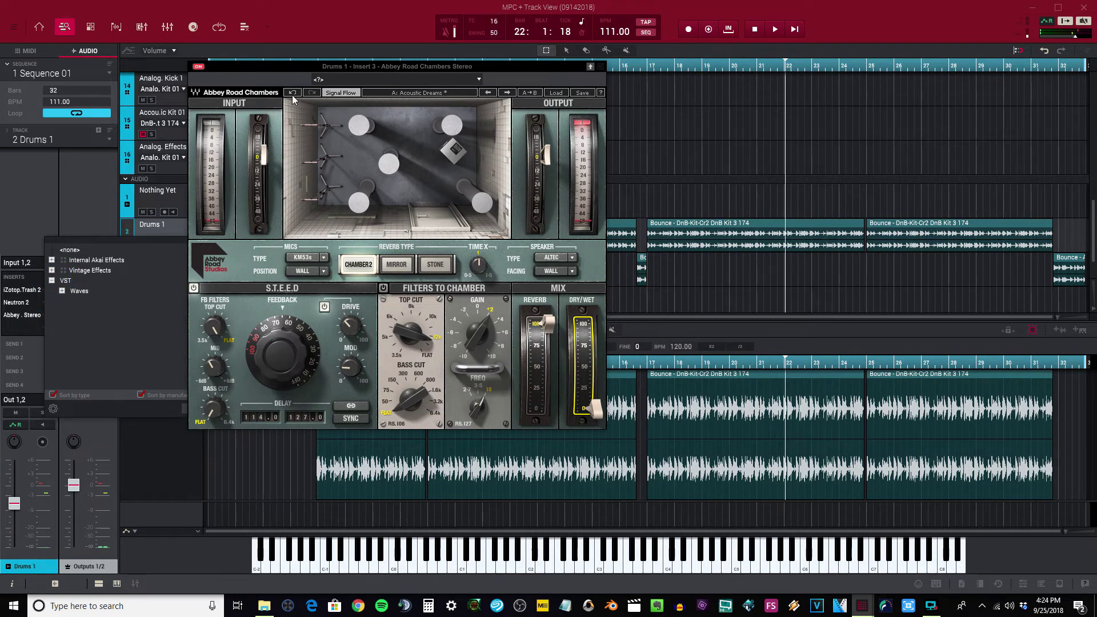
drag(309, 64, 486, 68)
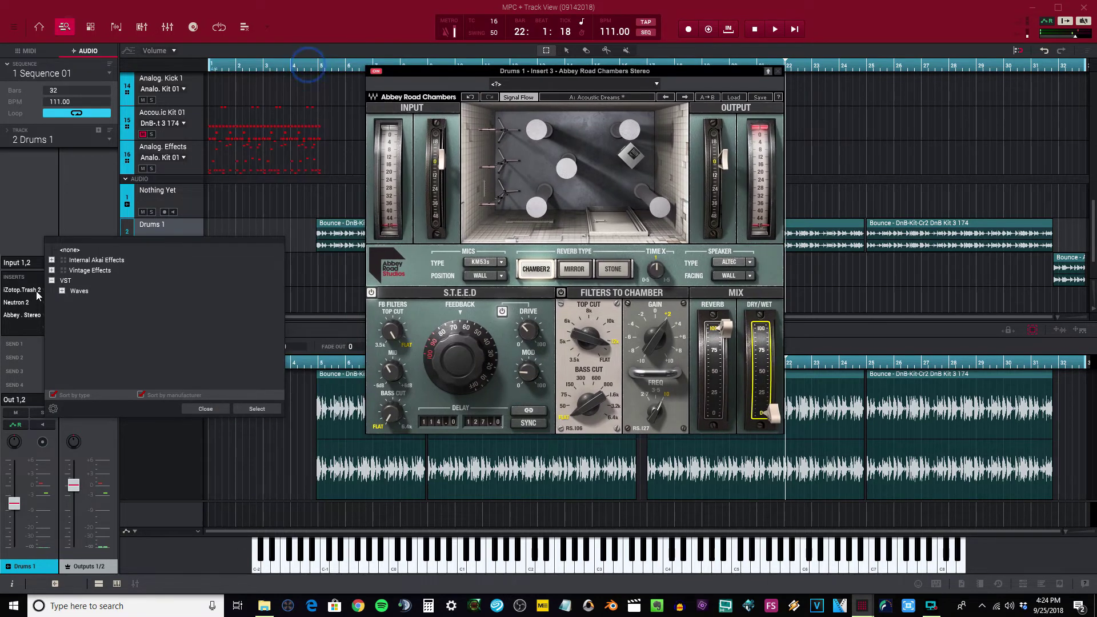
click(62, 291)
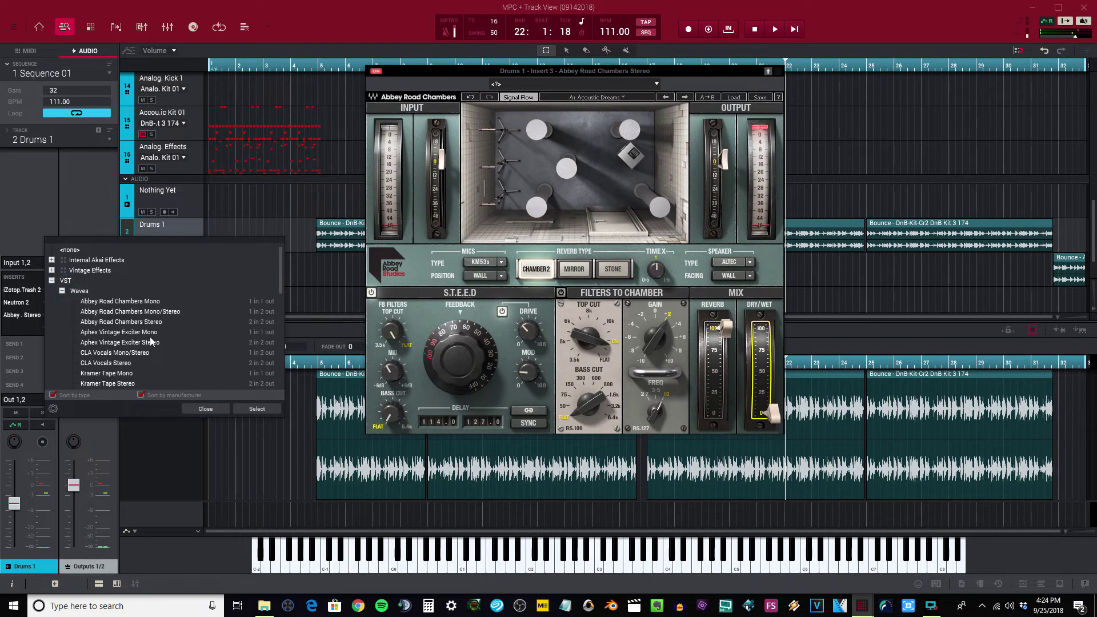
scroll(154, 337, down, 15)
scroll(179, 335, down, 5)
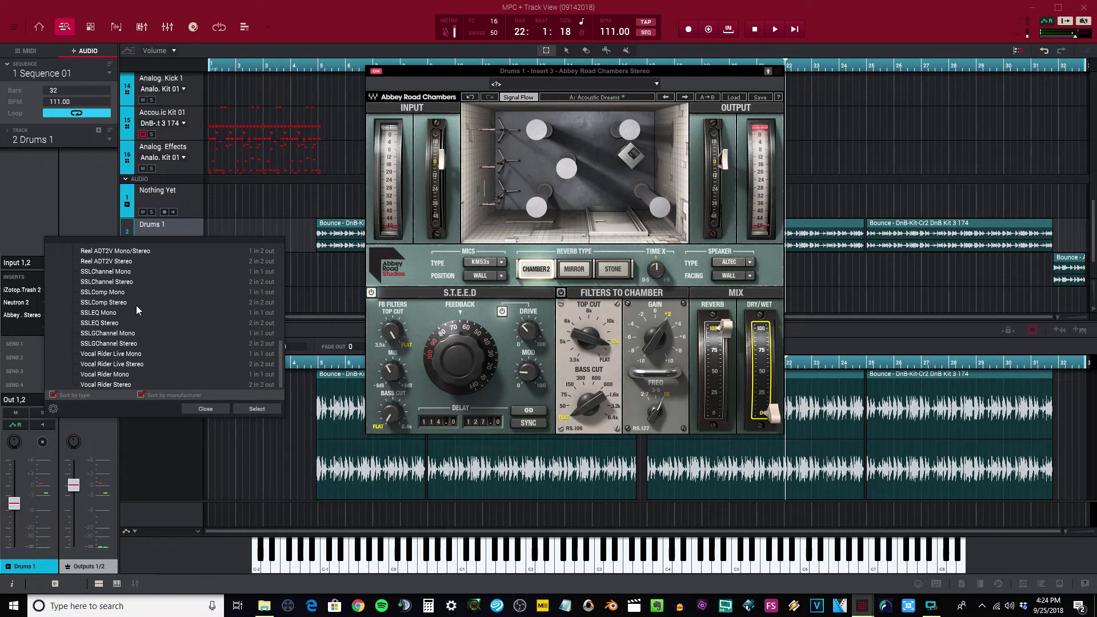
click(132, 343)
click(257, 408)
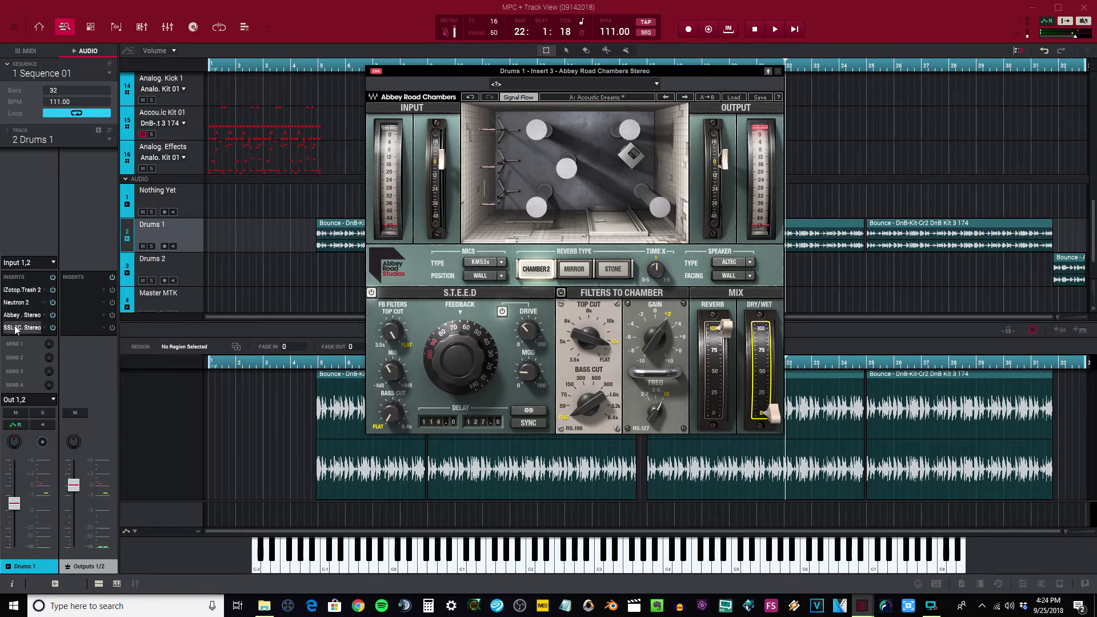
click(23, 327)
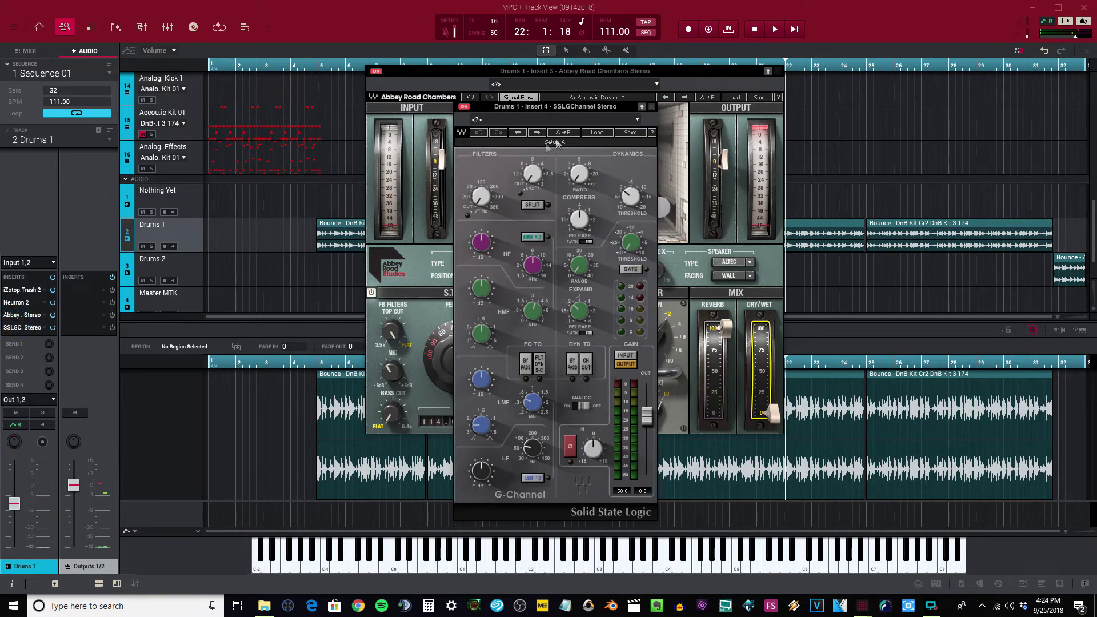
Step: Start playback from bar 12 and load the Kick Drum preset on the SSL G-Channel
click(586, 136)
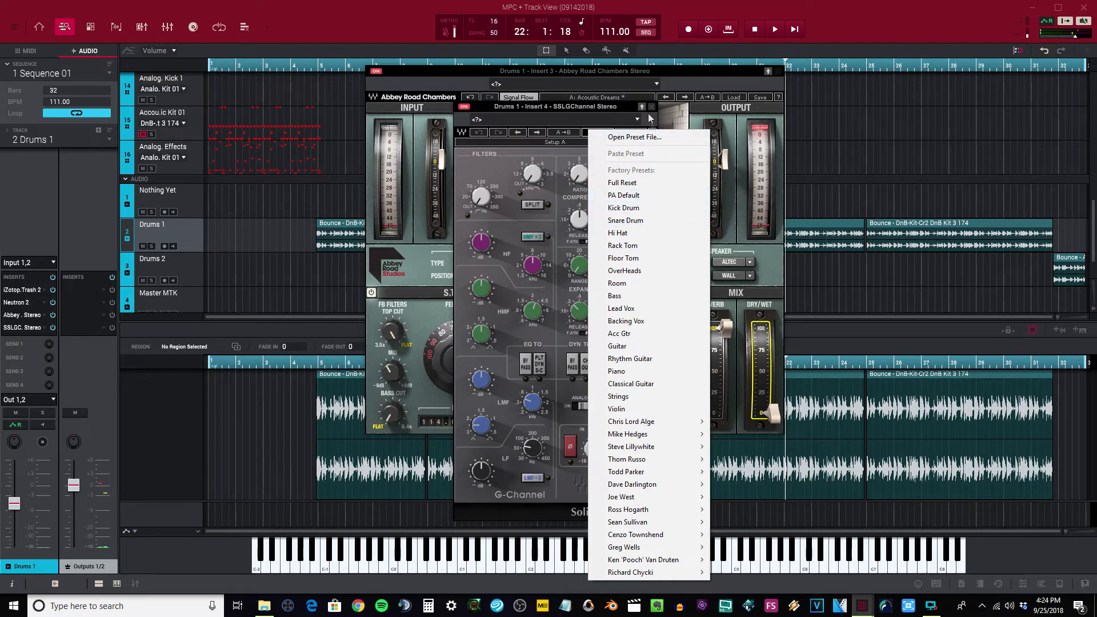
click(678, 83)
key(space)
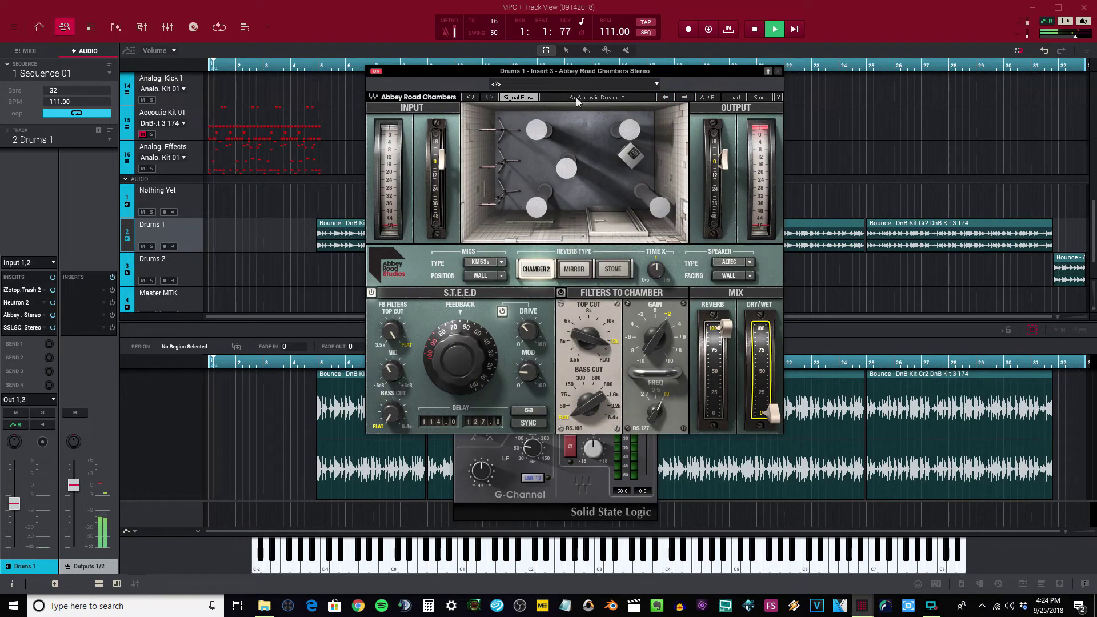
click(517, 63)
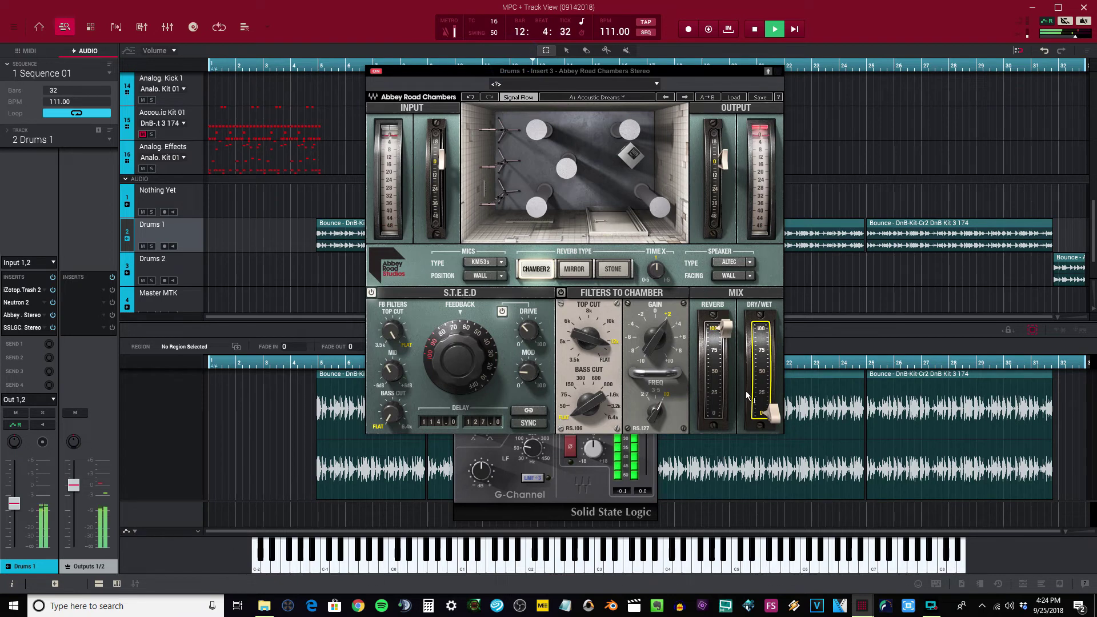
click(33, 330)
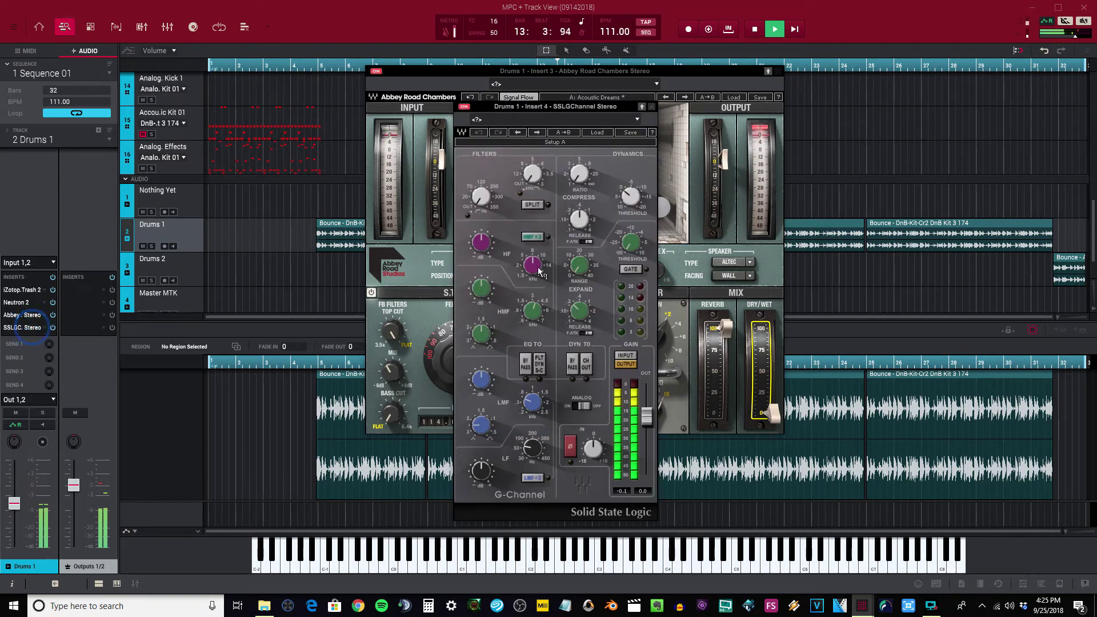
click(605, 141)
click(657, 216)
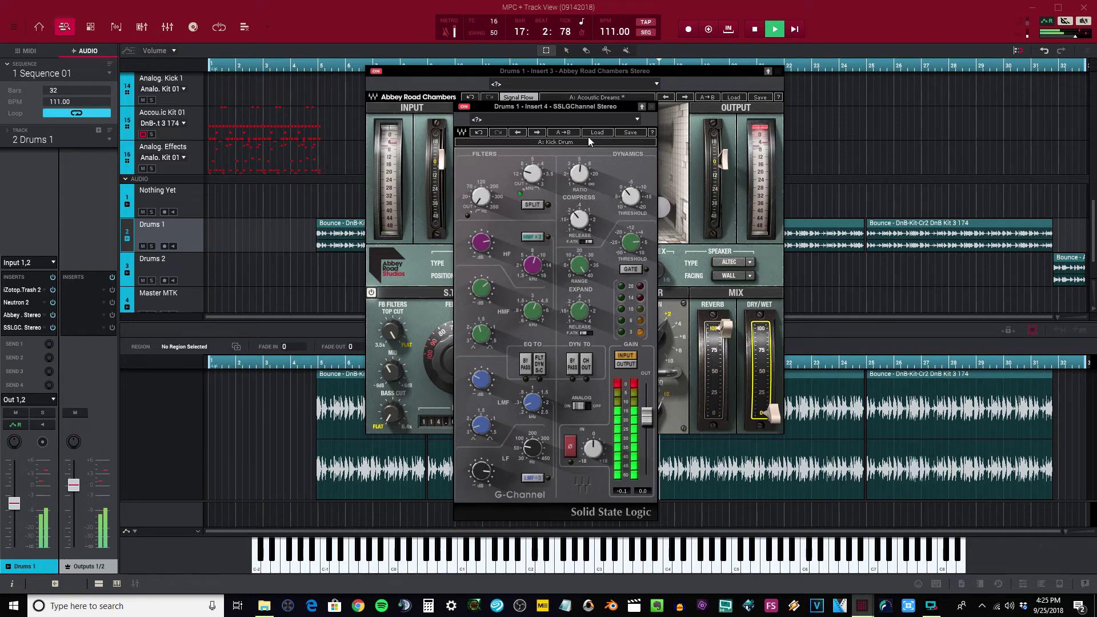
Step: Try Chycki Fat Kit, set the chamber reverb mix near 30%, then load Hogarth DR Room Pump
click(595, 133)
mouse_move(663, 574)
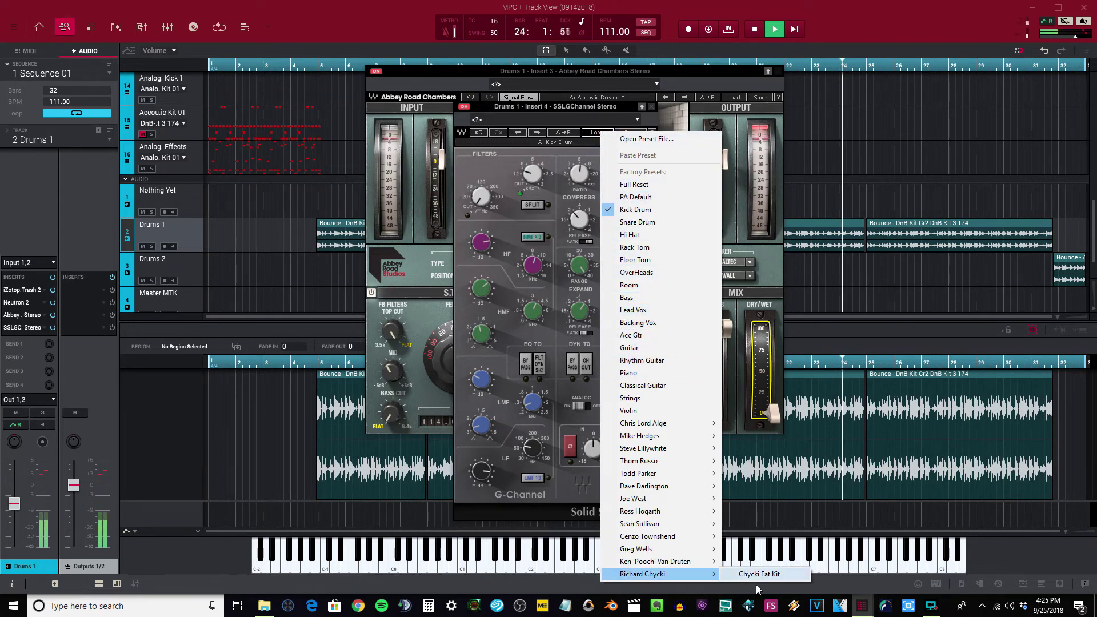
click(752, 575)
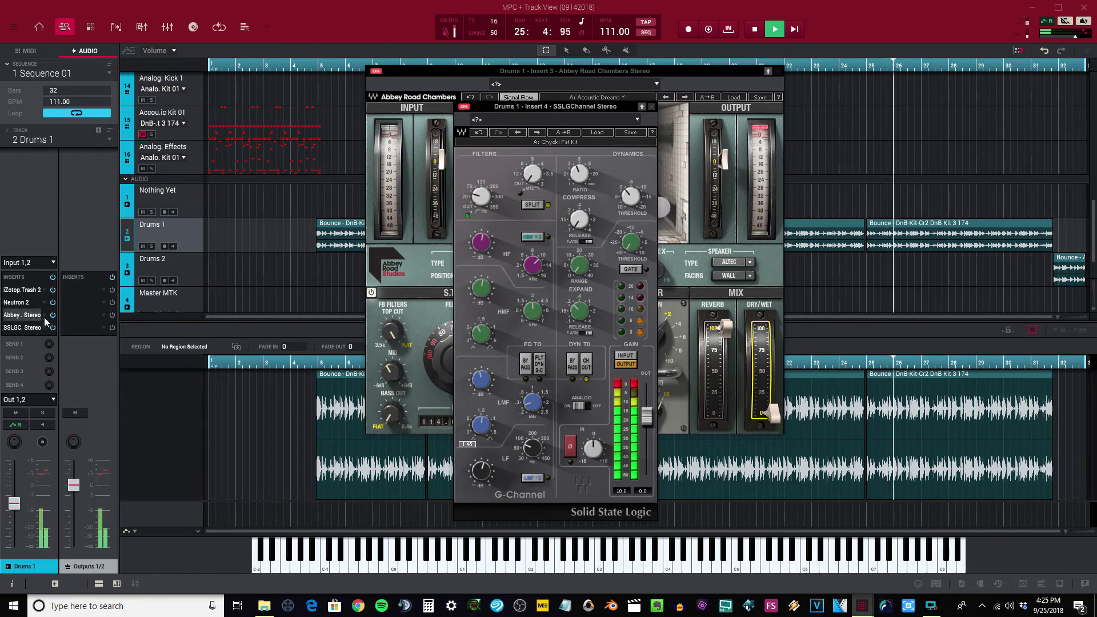
drag(758, 416, 771, 349)
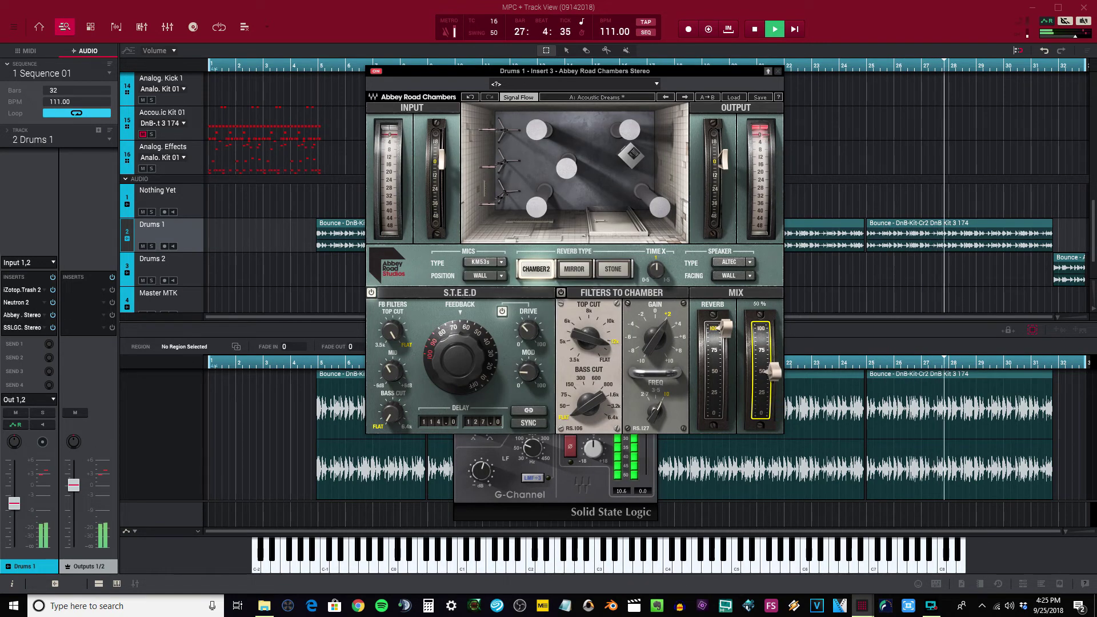
drag(772, 349, 772, 396)
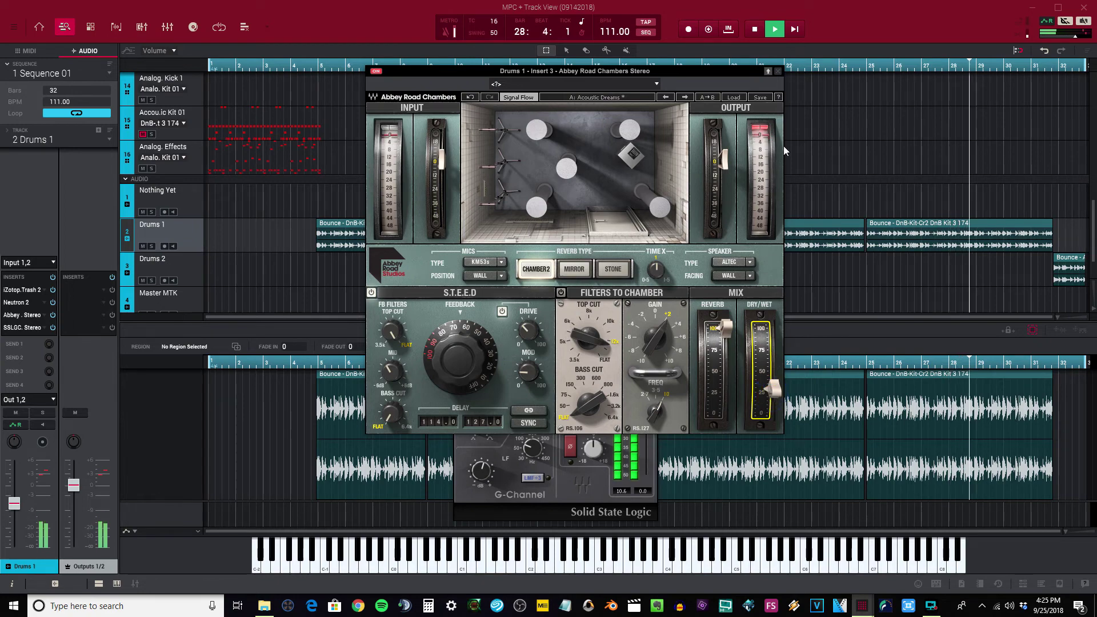
click(588, 498)
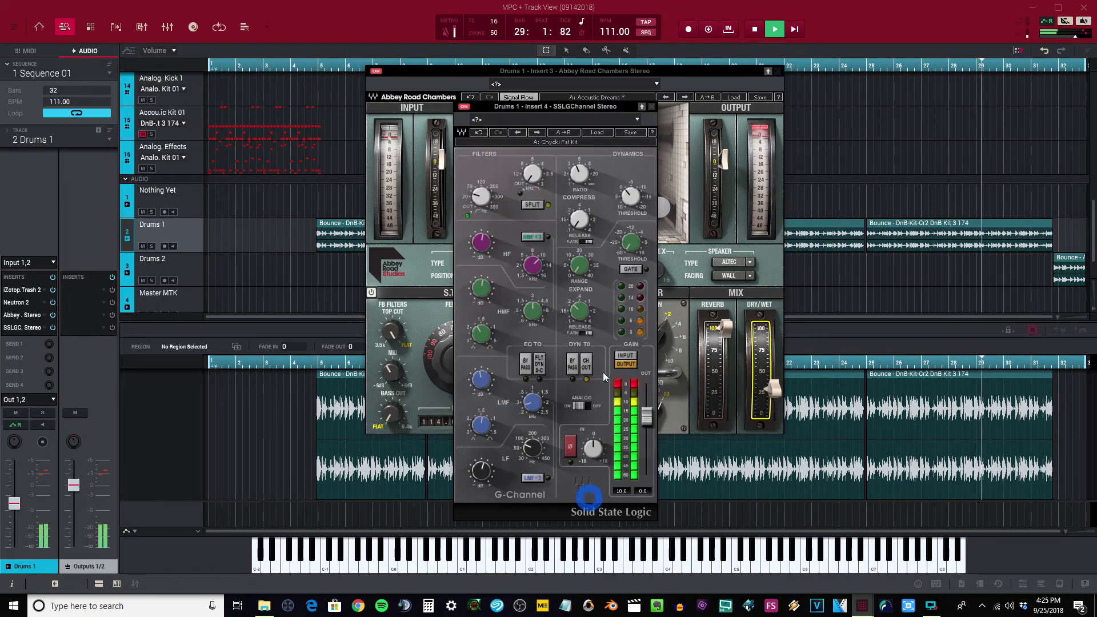
click(597, 133)
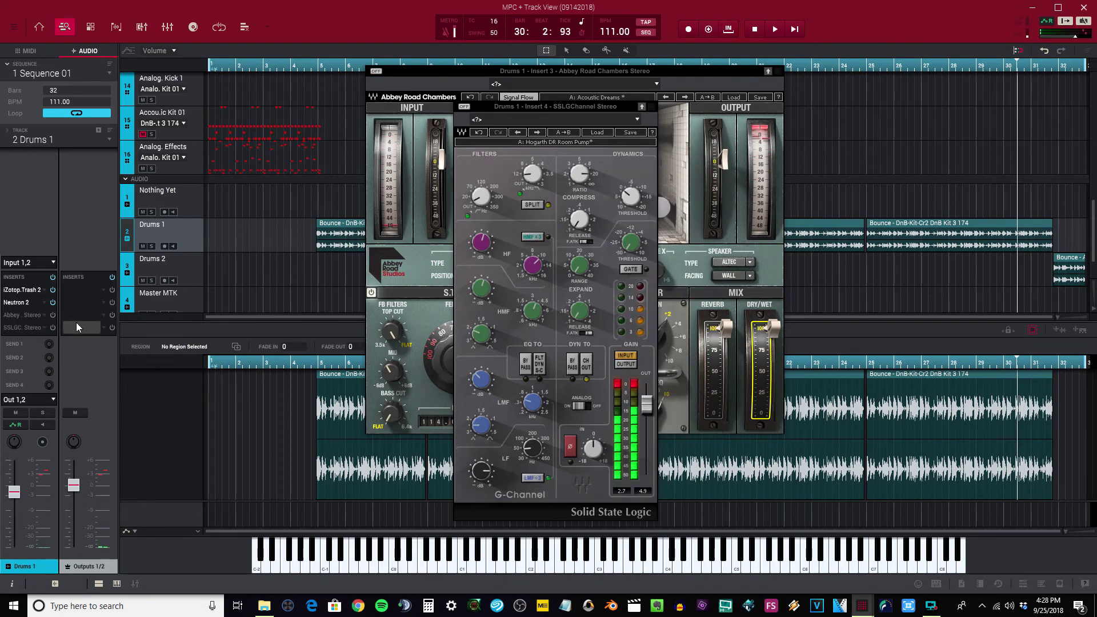
click(654, 106)
Step: Close the Abbey Road Chambers window and open MPC's main program menu
click(776, 79)
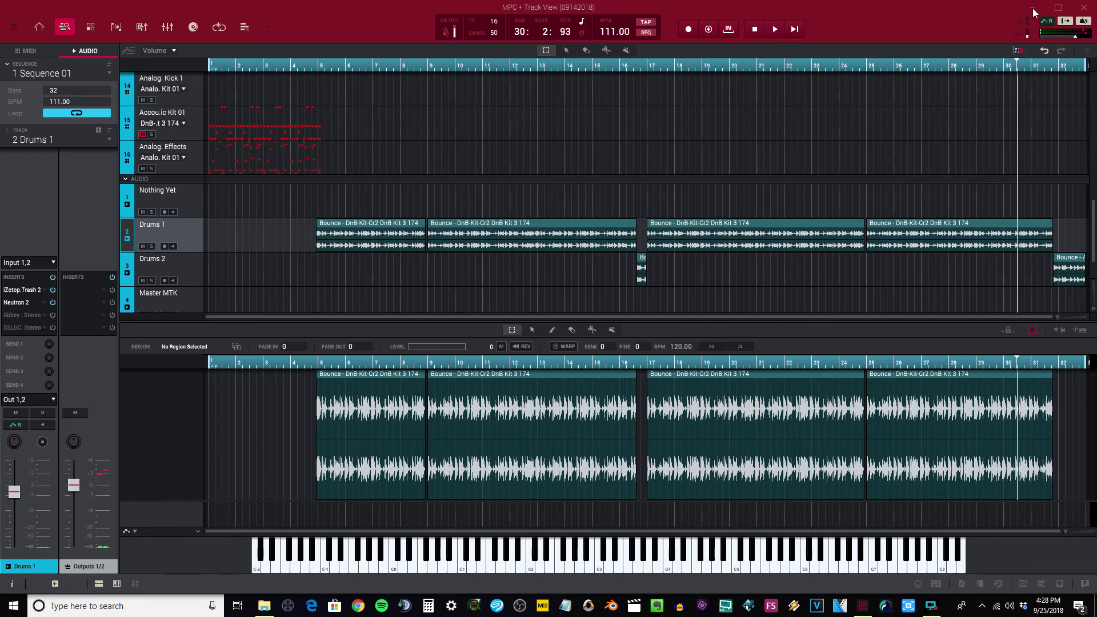
click(14, 27)
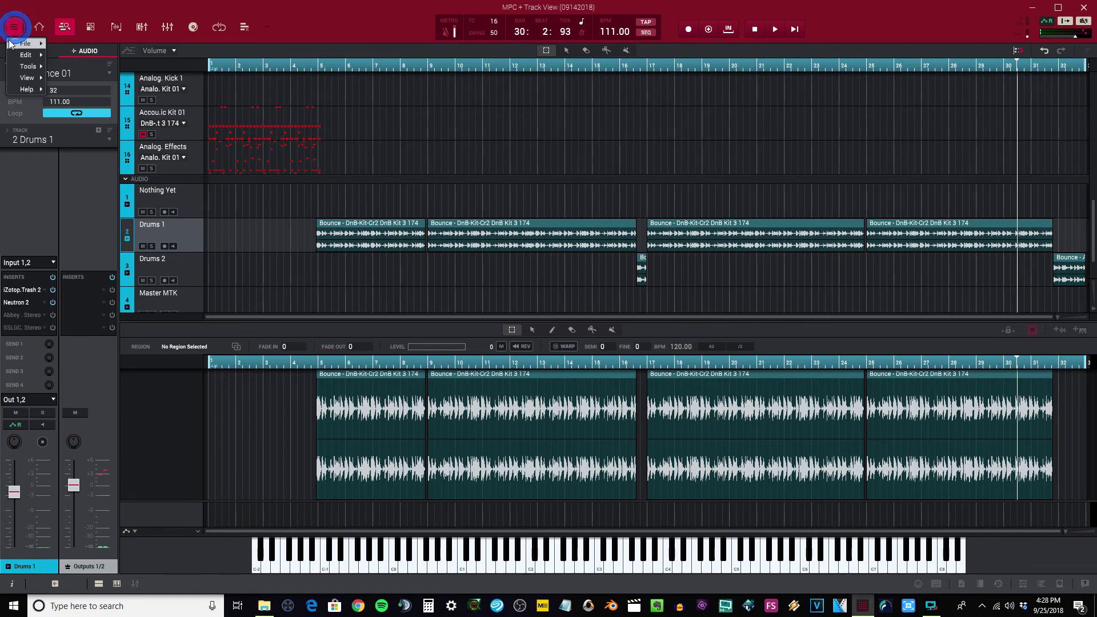